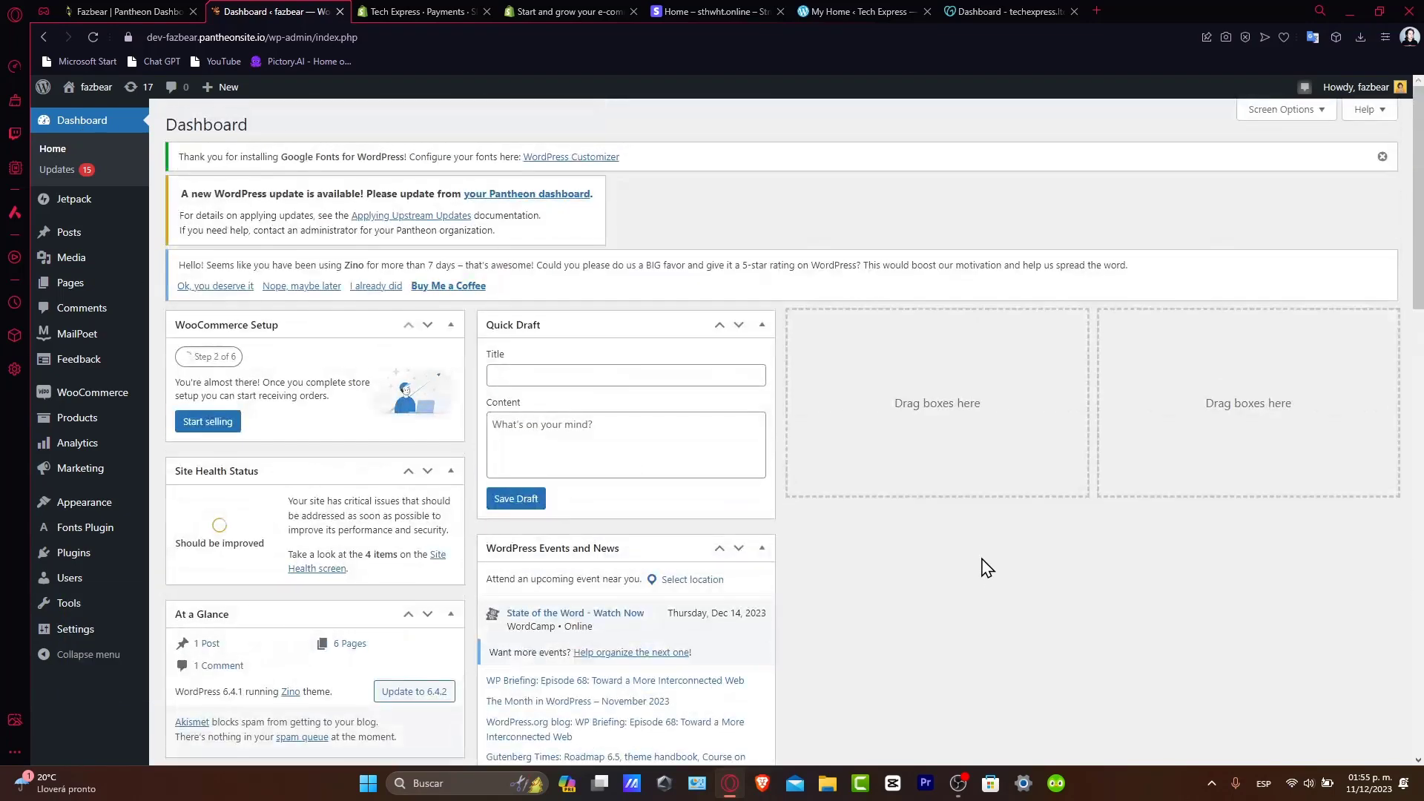
# Scroll the Dashboard and go to Installed Plugins, which lists the site's 13 plugins.
pyautogui.scroll(-10, 986, 568)
pyautogui.scroll(-5, 987, 569)
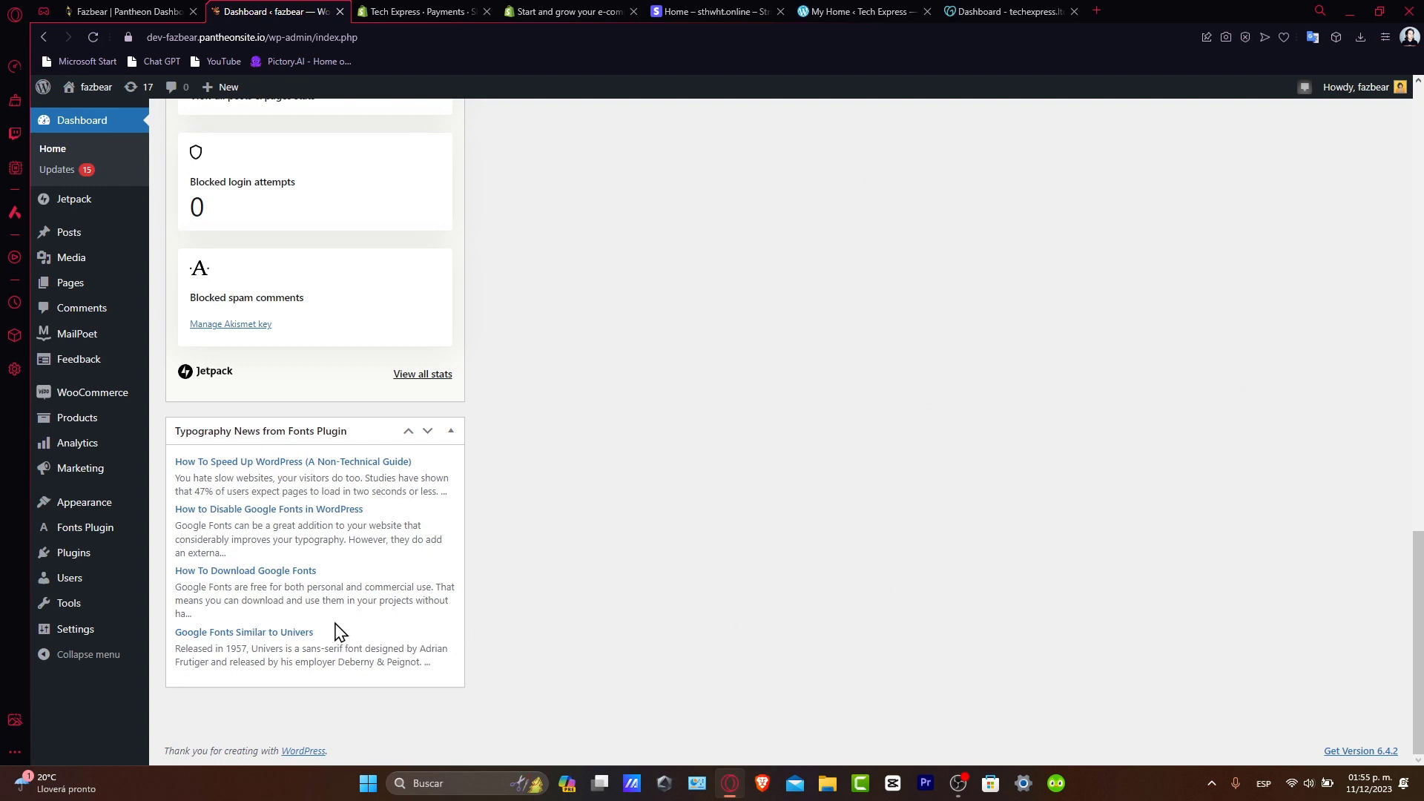
pyautogui.click(96, 552)
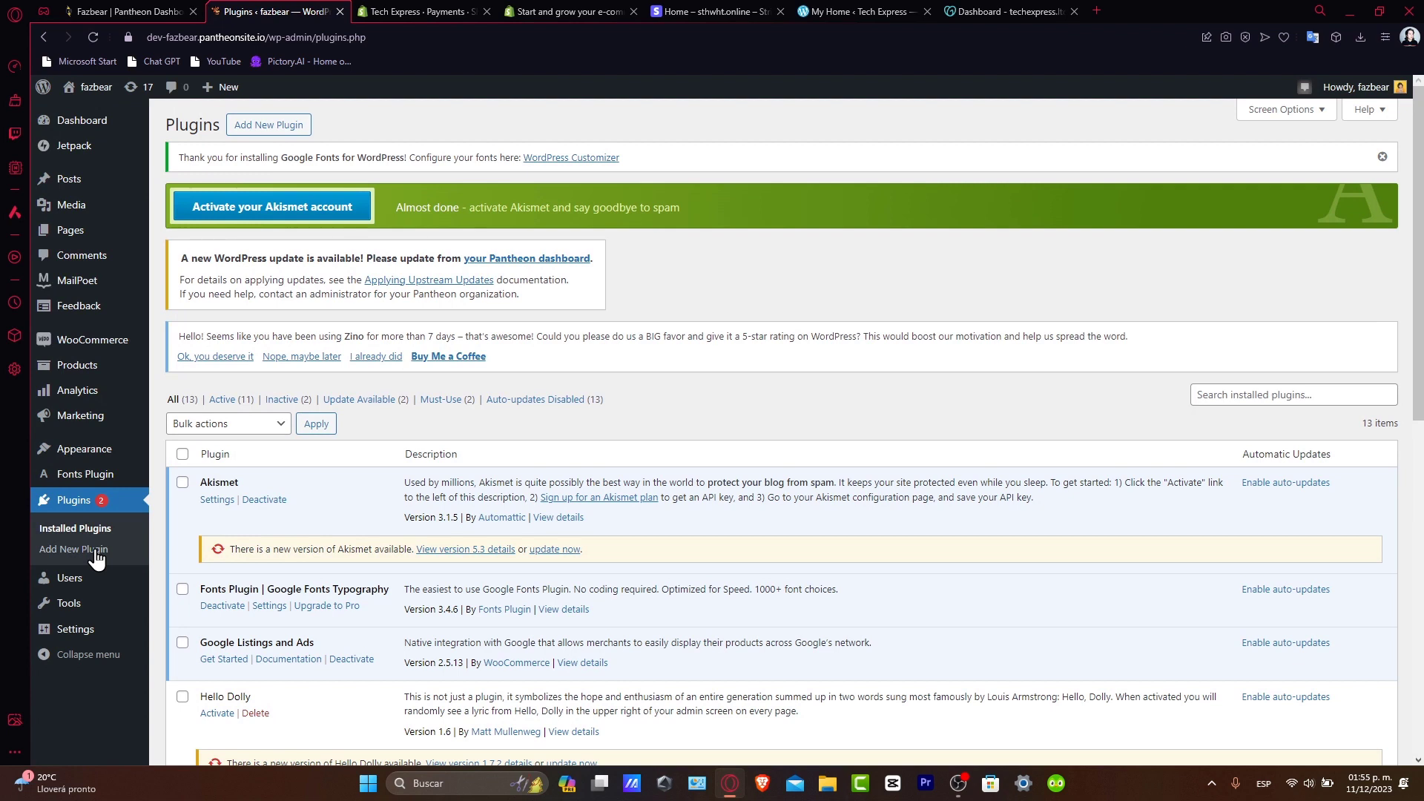
# Search 'coingate', install CoinGate's WooCommerce Crypto Payment Processor, then search plugins for 'crypto'.
pyautogui.click(295, 126)
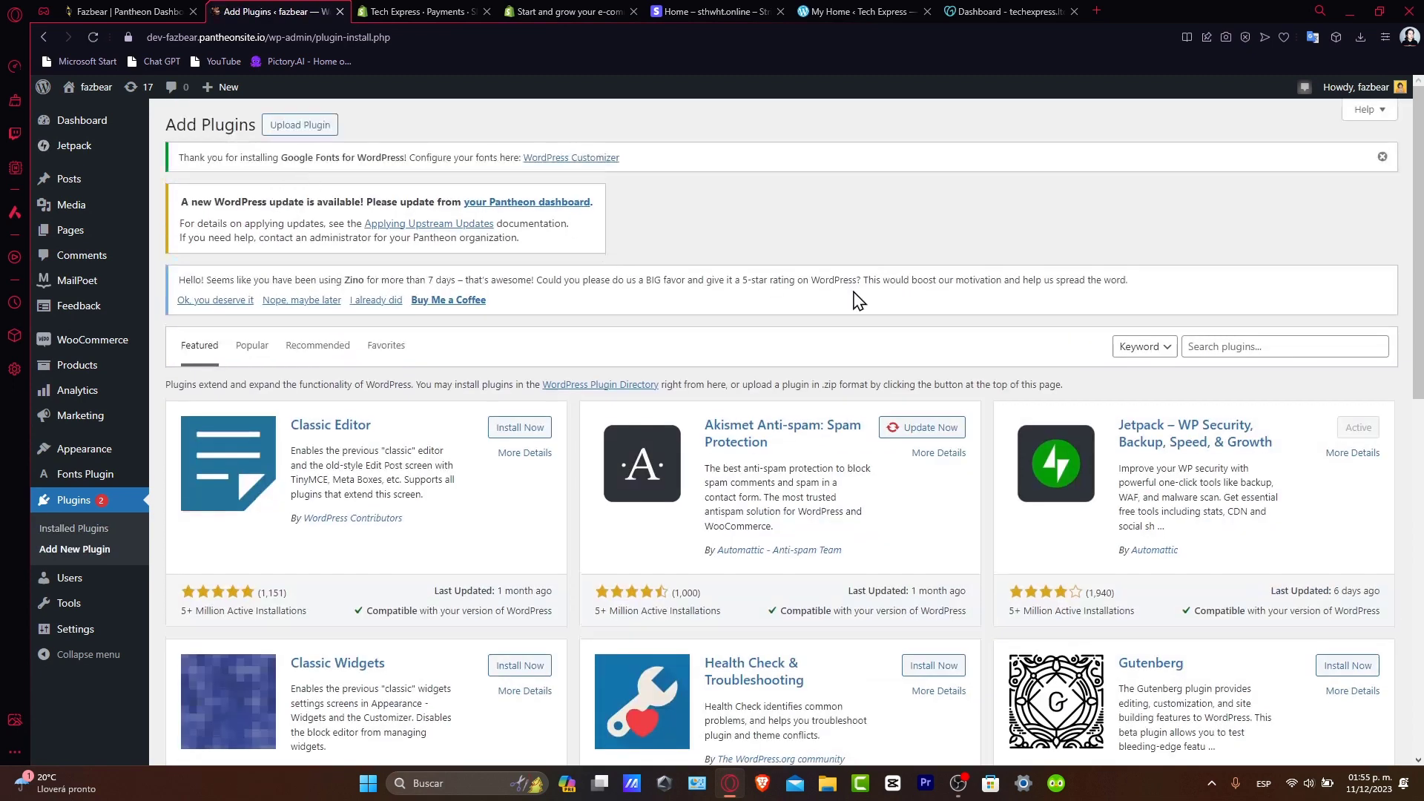
pyautogui.click(1331, 345)
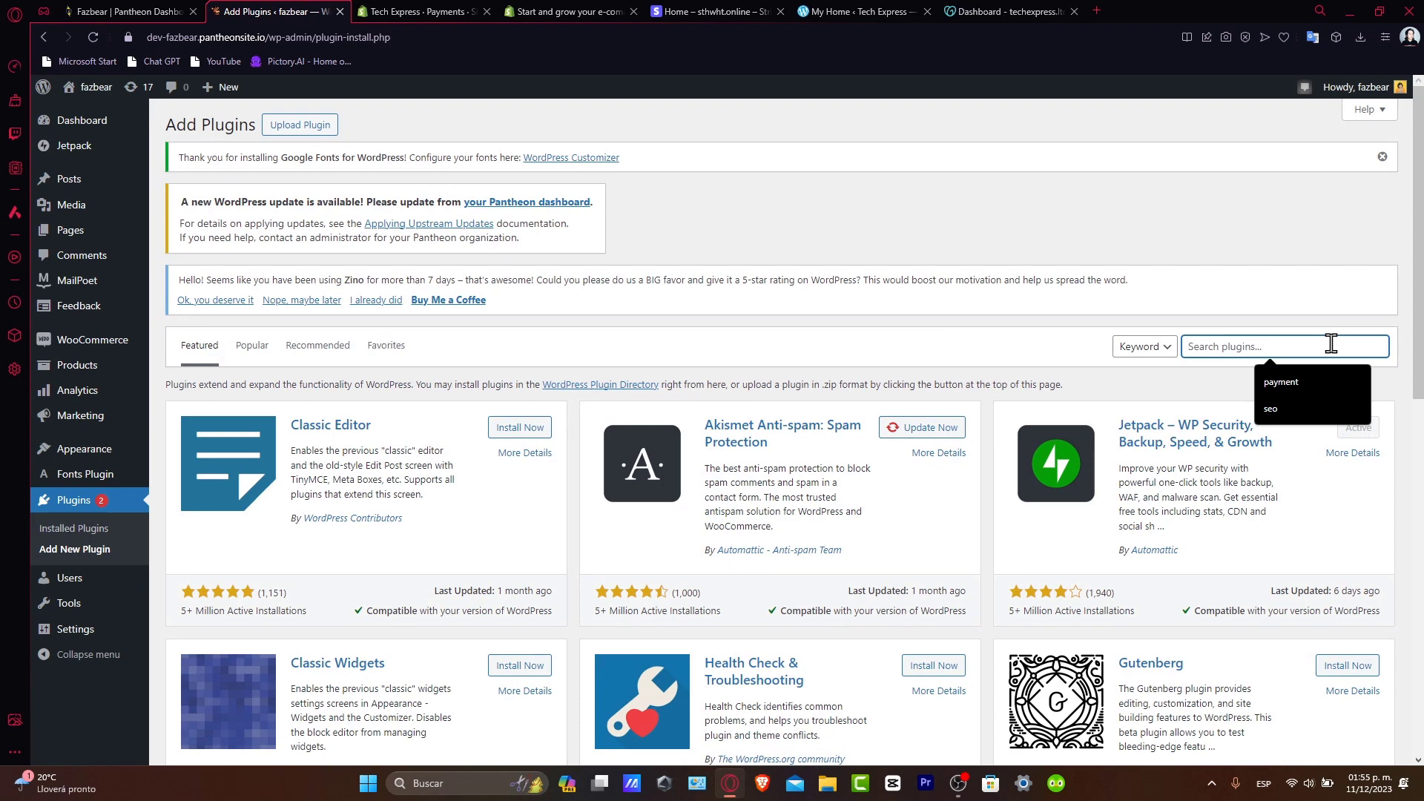
pyautogui.write('coingate')
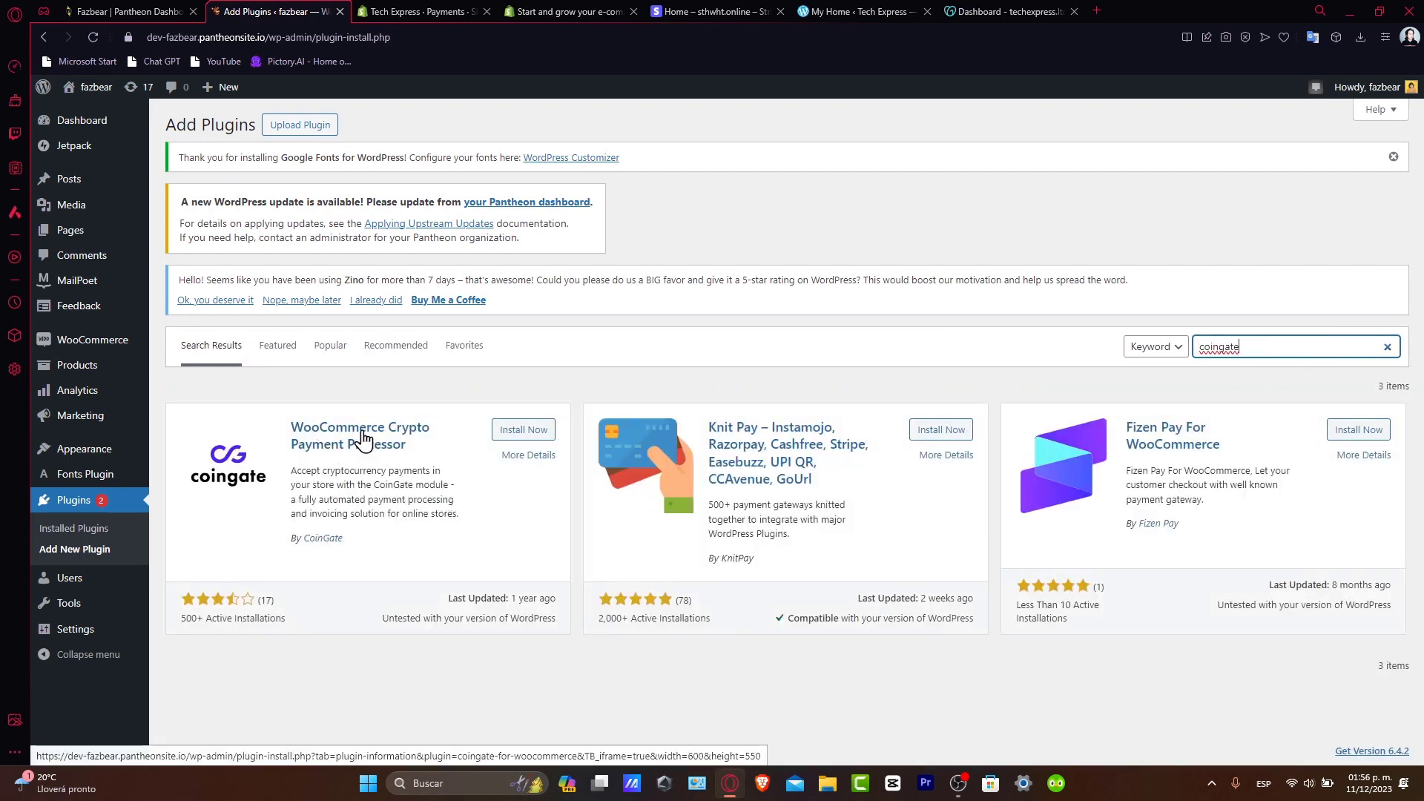
pyautogui.click(523, 433)
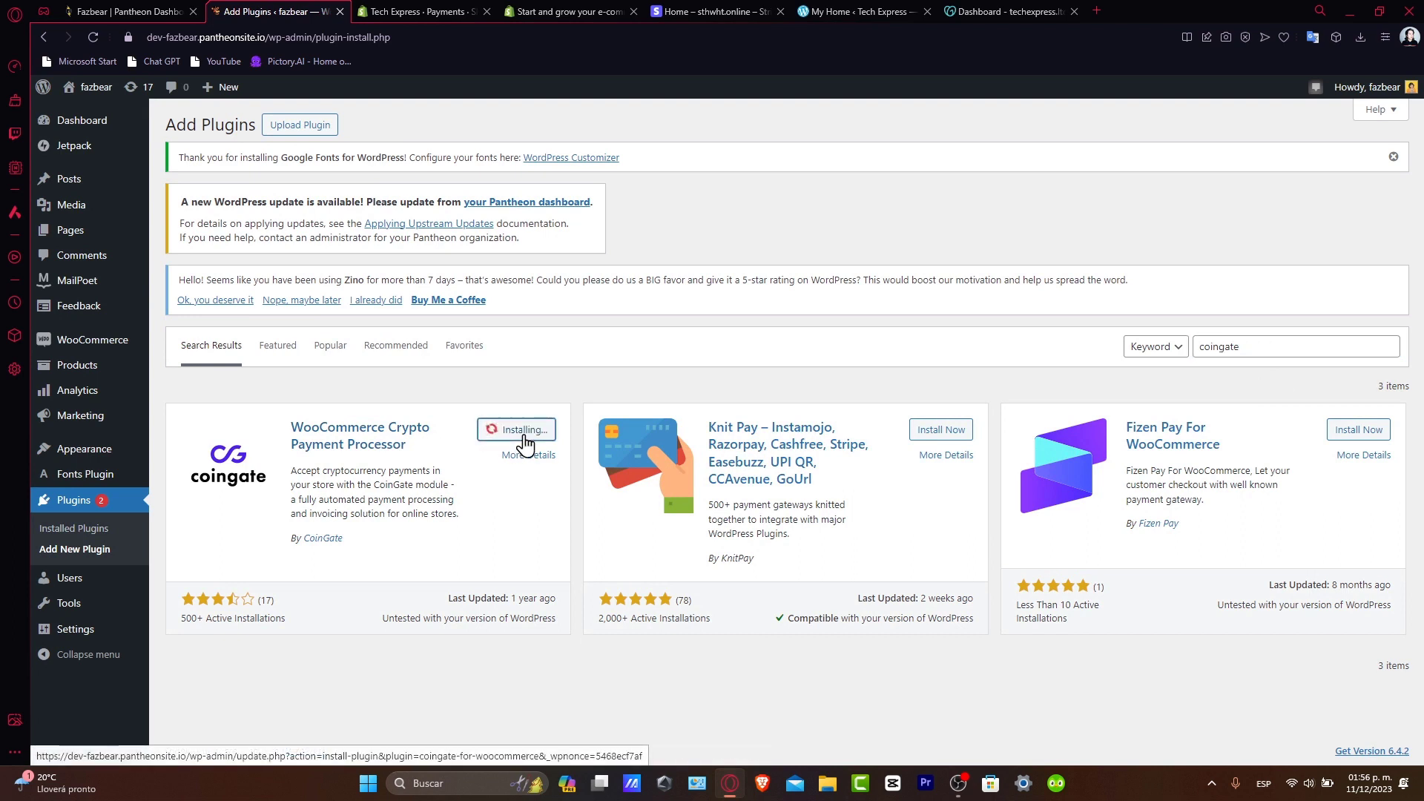
pyautogui.doubleClick(1265, 349)
pyautogui.write('crypto')
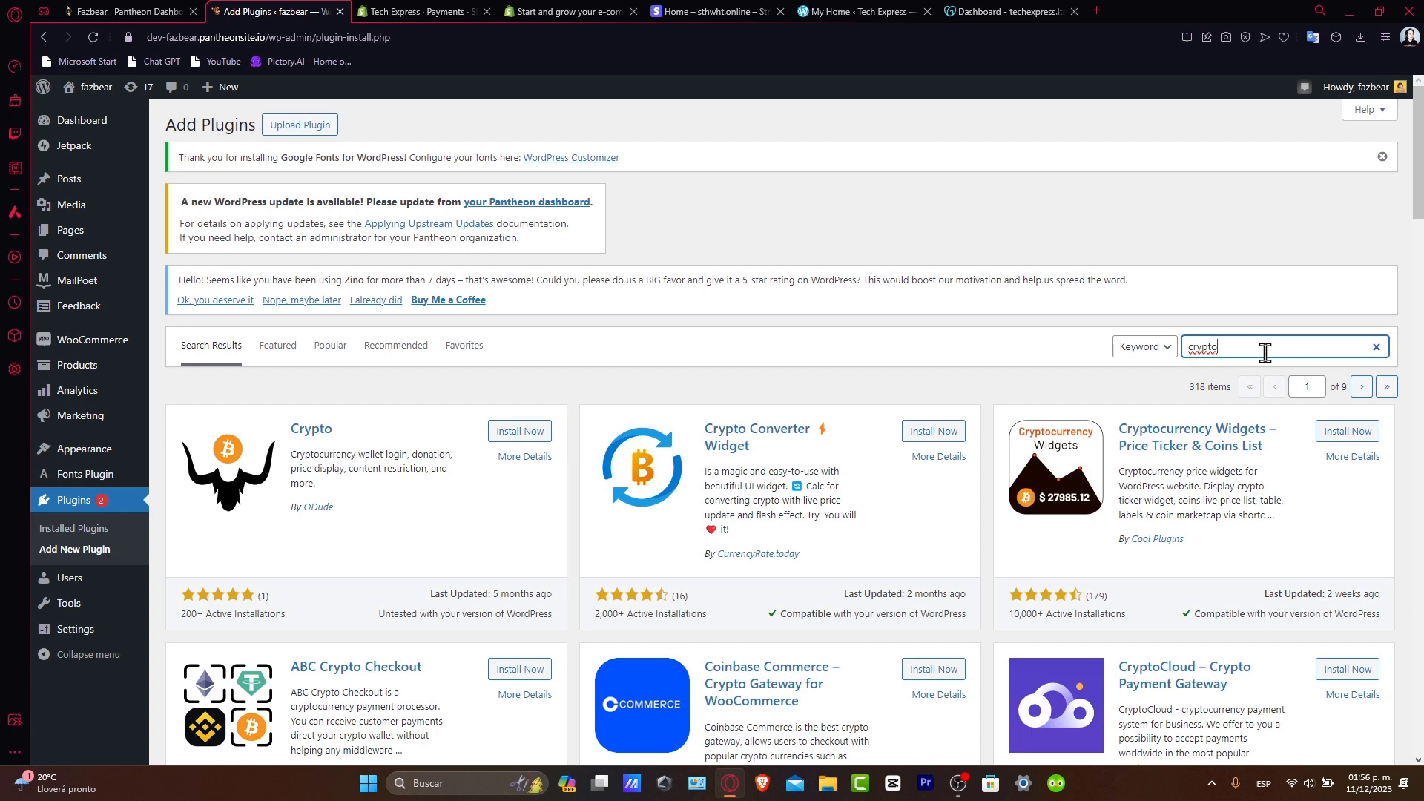
# Install and activate Coinbase Commerce For WooCommerce, accepting its update opt-in.
pyautogui.scroll(-3, 1023, 646)
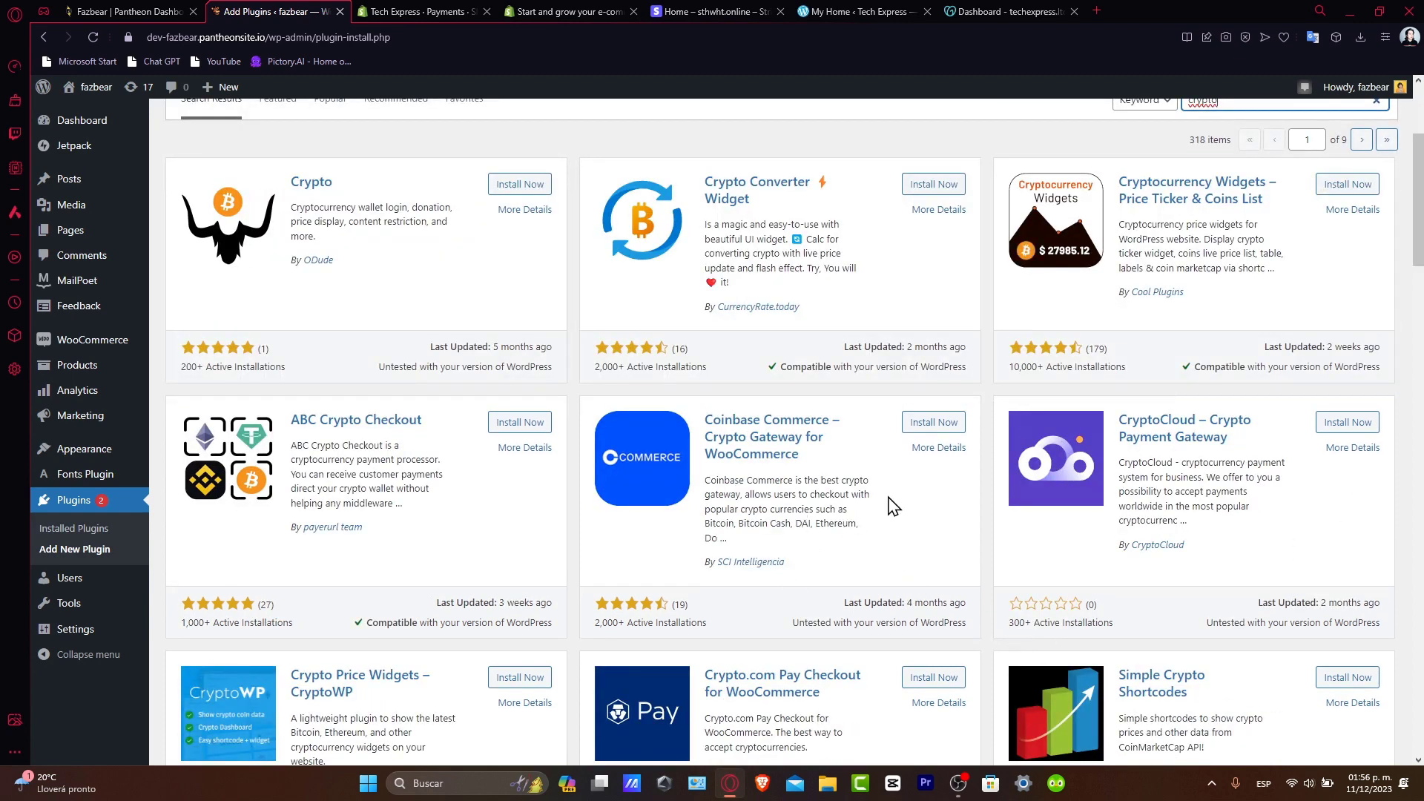
pyautogui.click(928, 421)
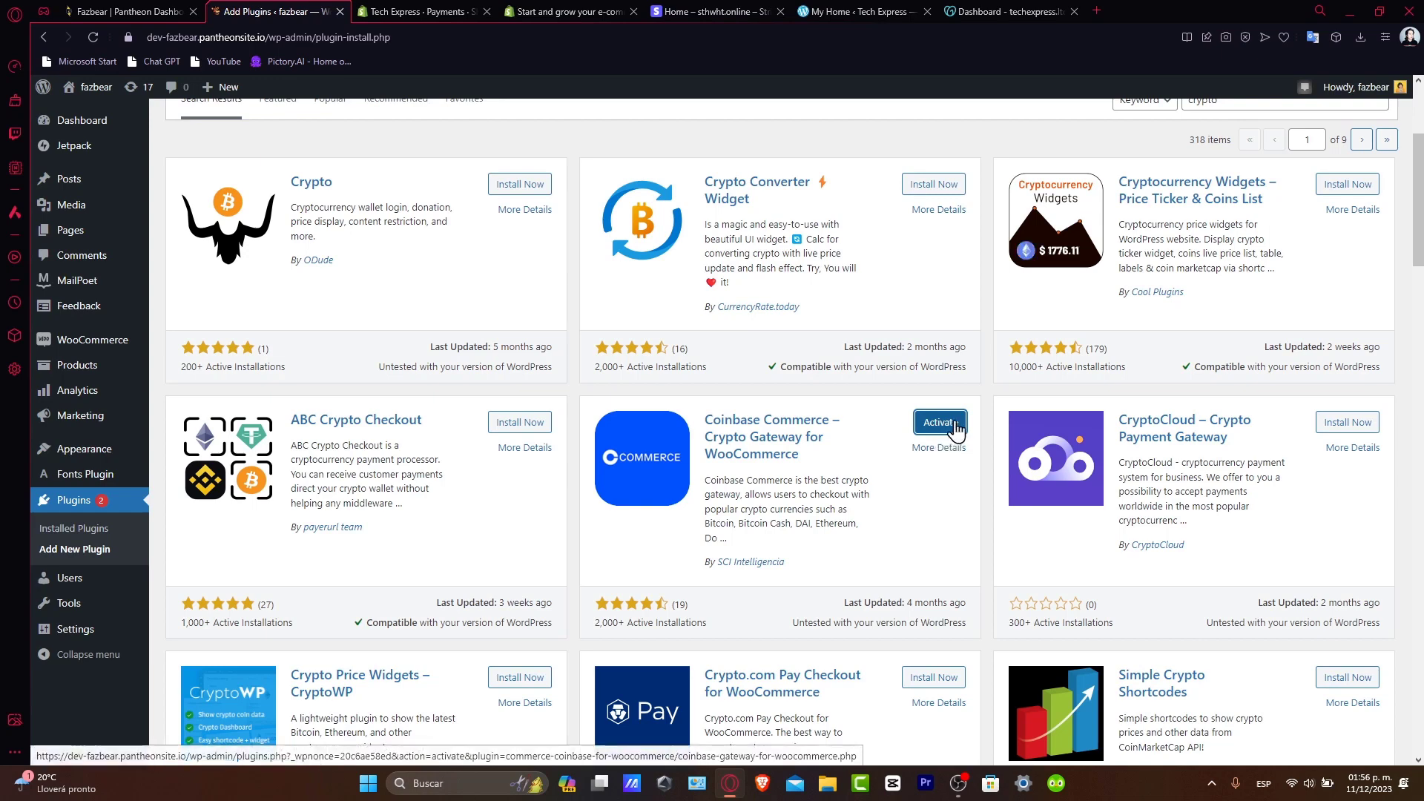
pyautogui.click(957, 426)
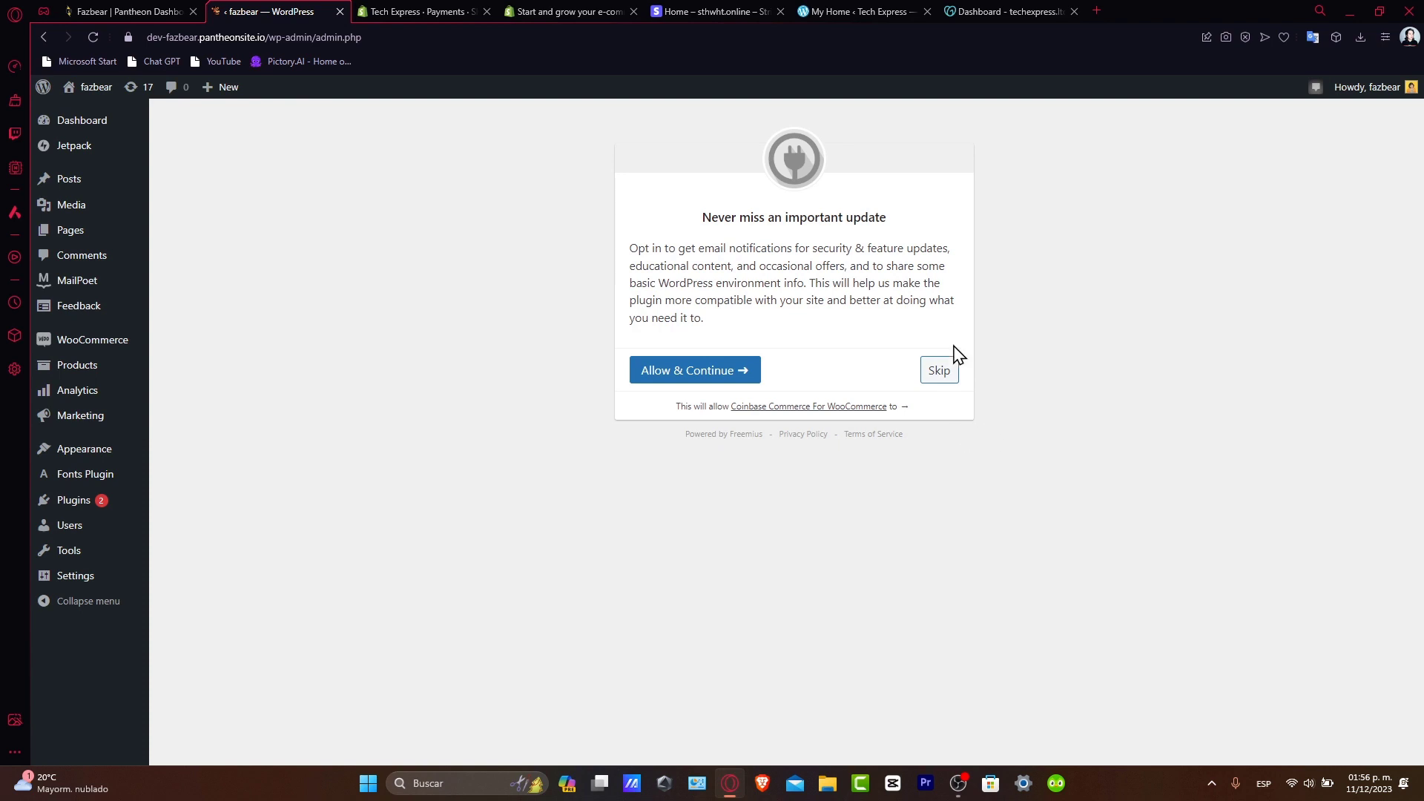
pyautogui.click(741, 373)
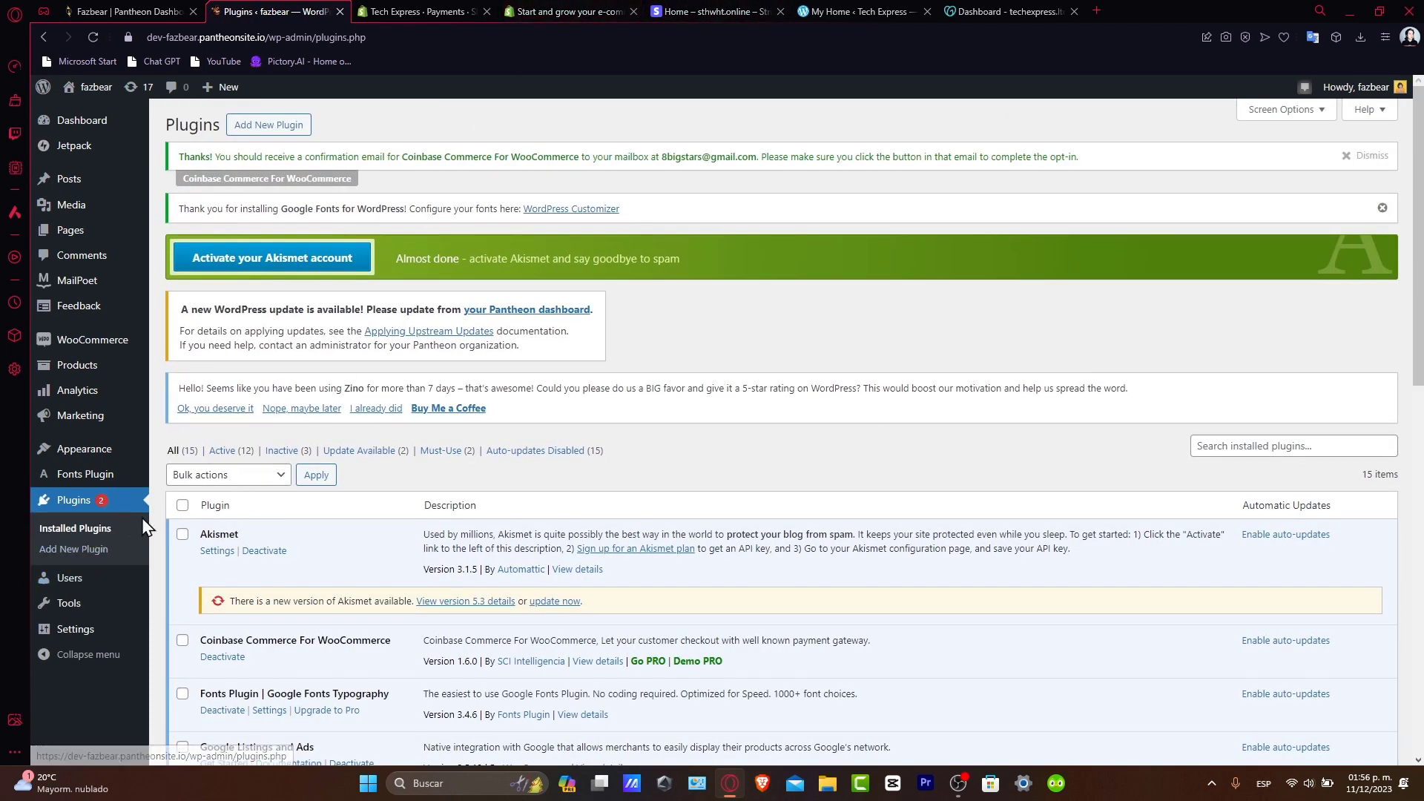
# Activate the WooCommerce Payment Gateway - CoinGate plugin, then go to WooCommerce Home.
pyautogui.scroll(-5, 419, 534)
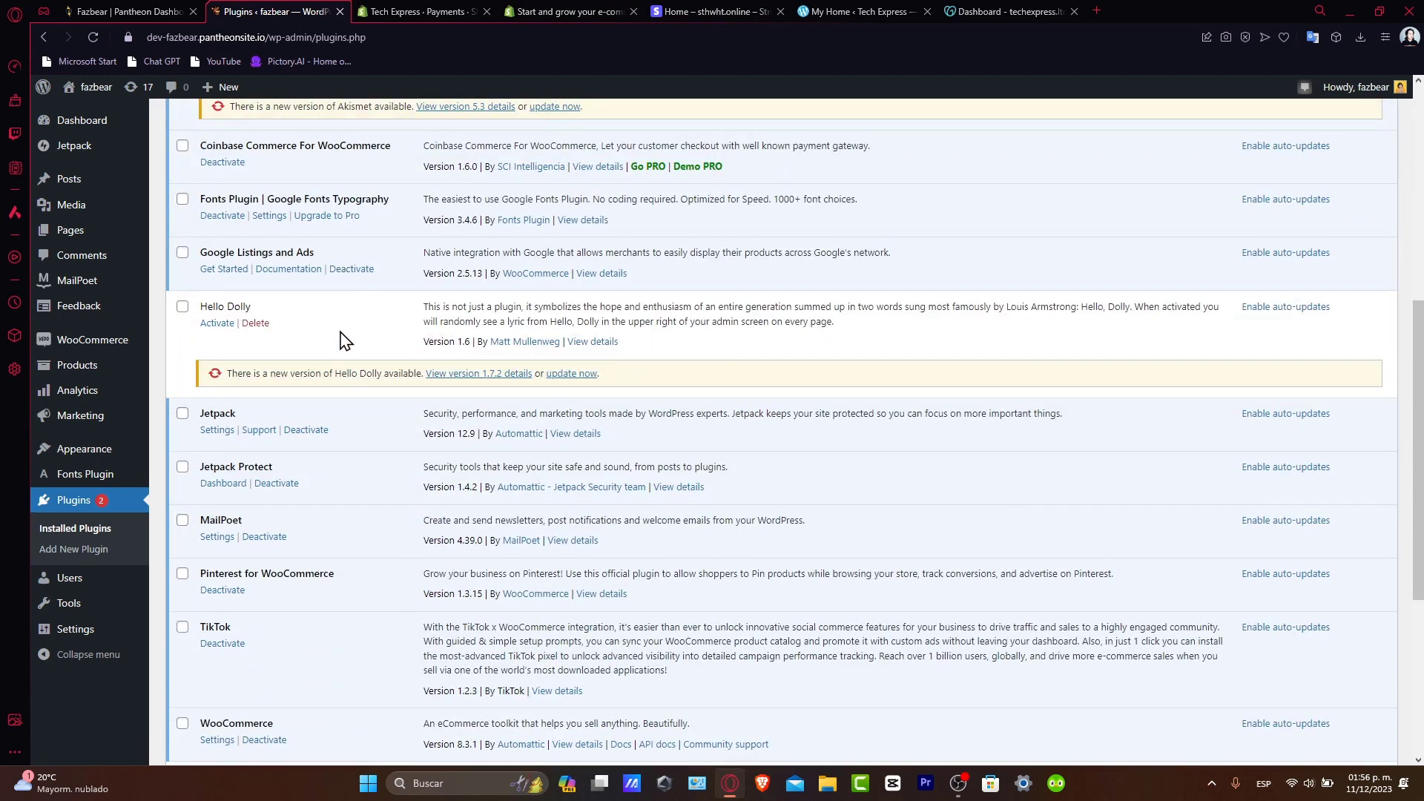
pyautogui.scroll(-3, 343, 348)
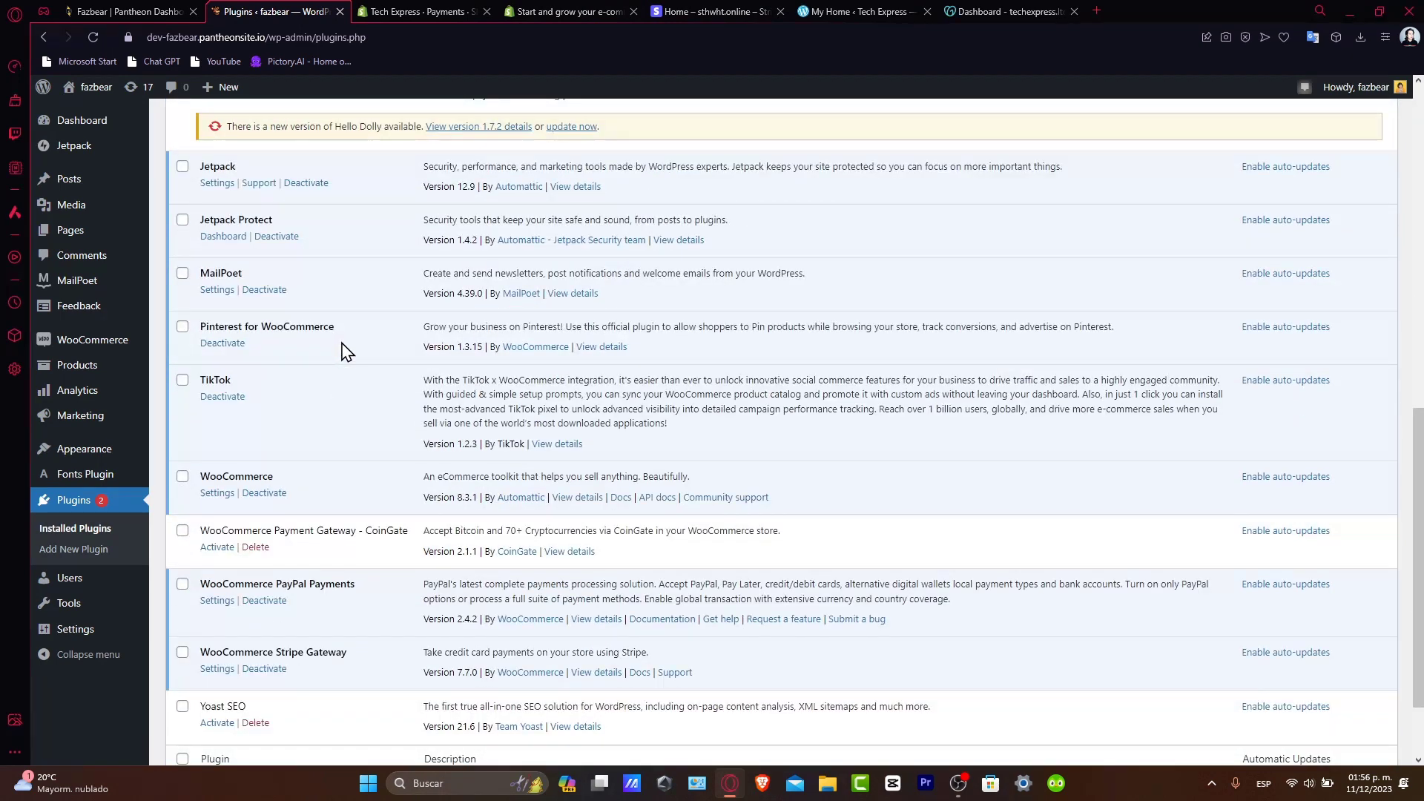
pyautogui.scroll(-2, 351, 572)
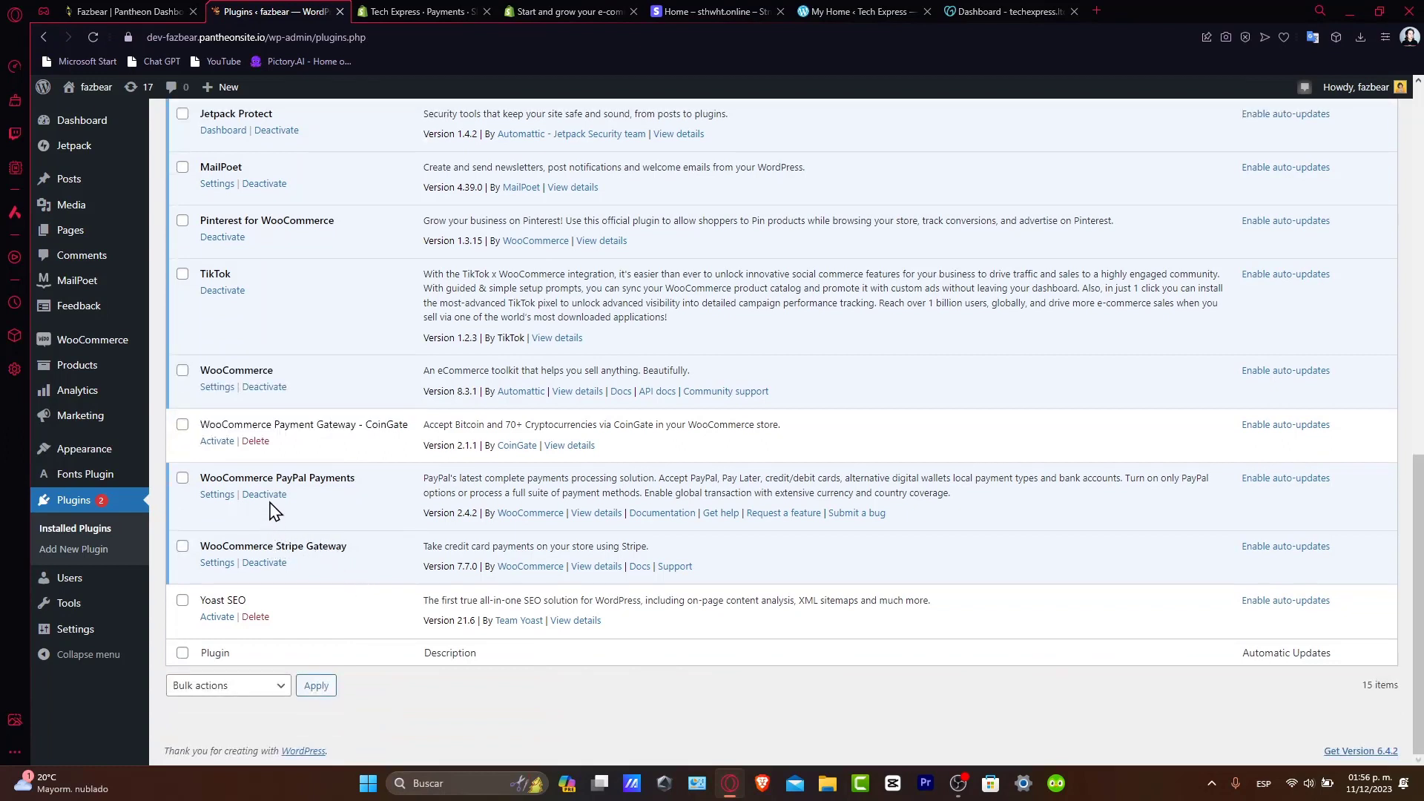
pyautogui.moveTo(318, 424); pyautogui.dragTo(407, 420)
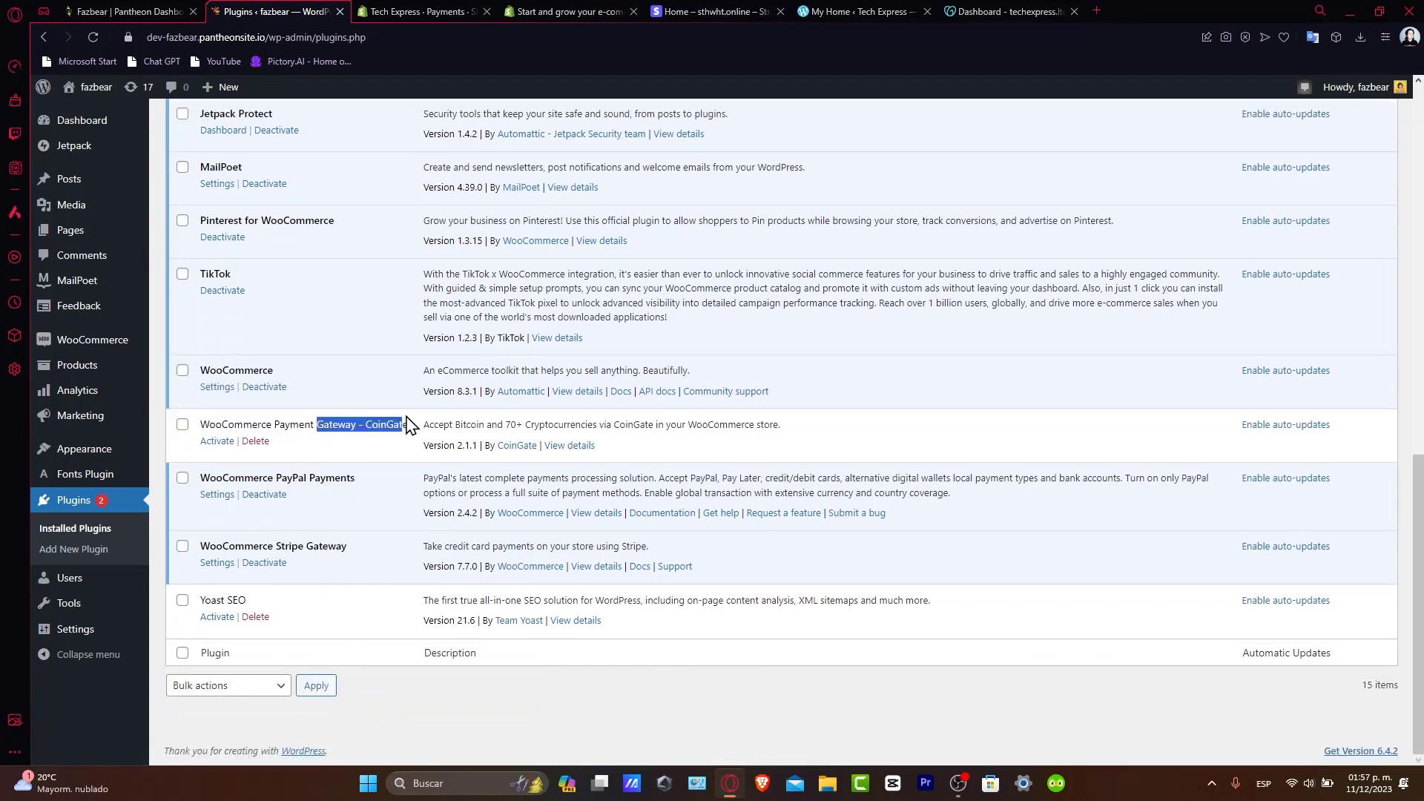
pyautogui.click(222, 442)
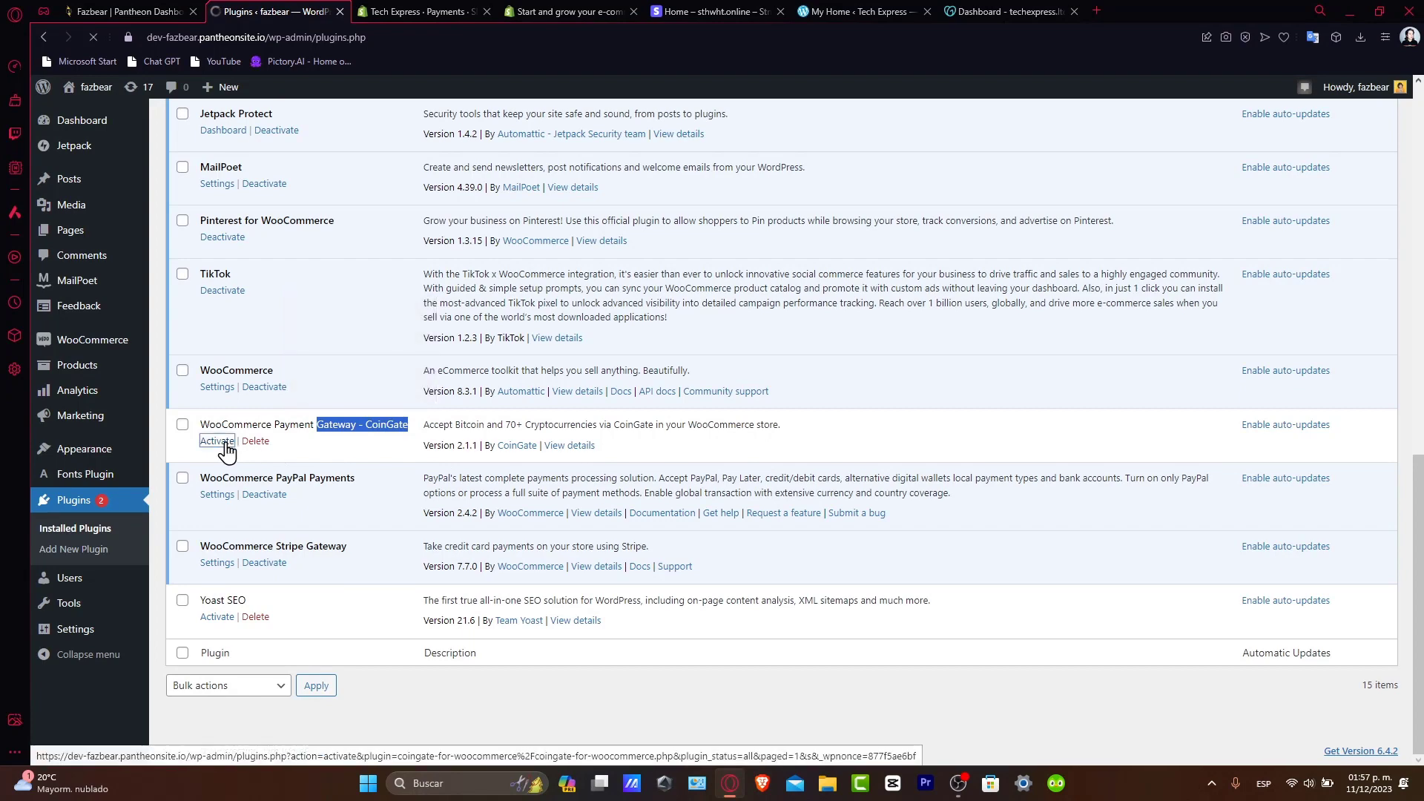
pyautogui.moveTo(530, 424); pyautogui.dragTo(673, 430)
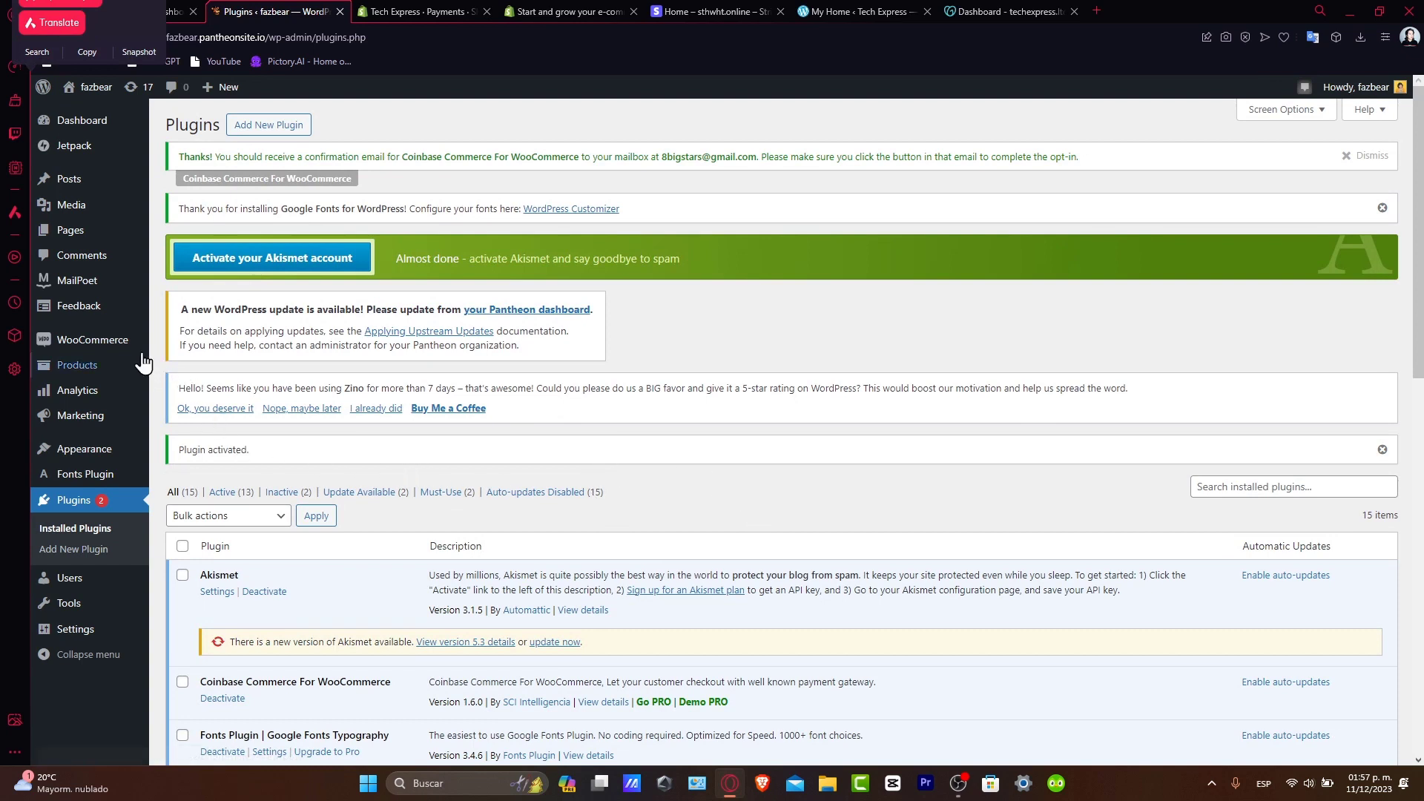
pyautogui.moveTo(119, 345)
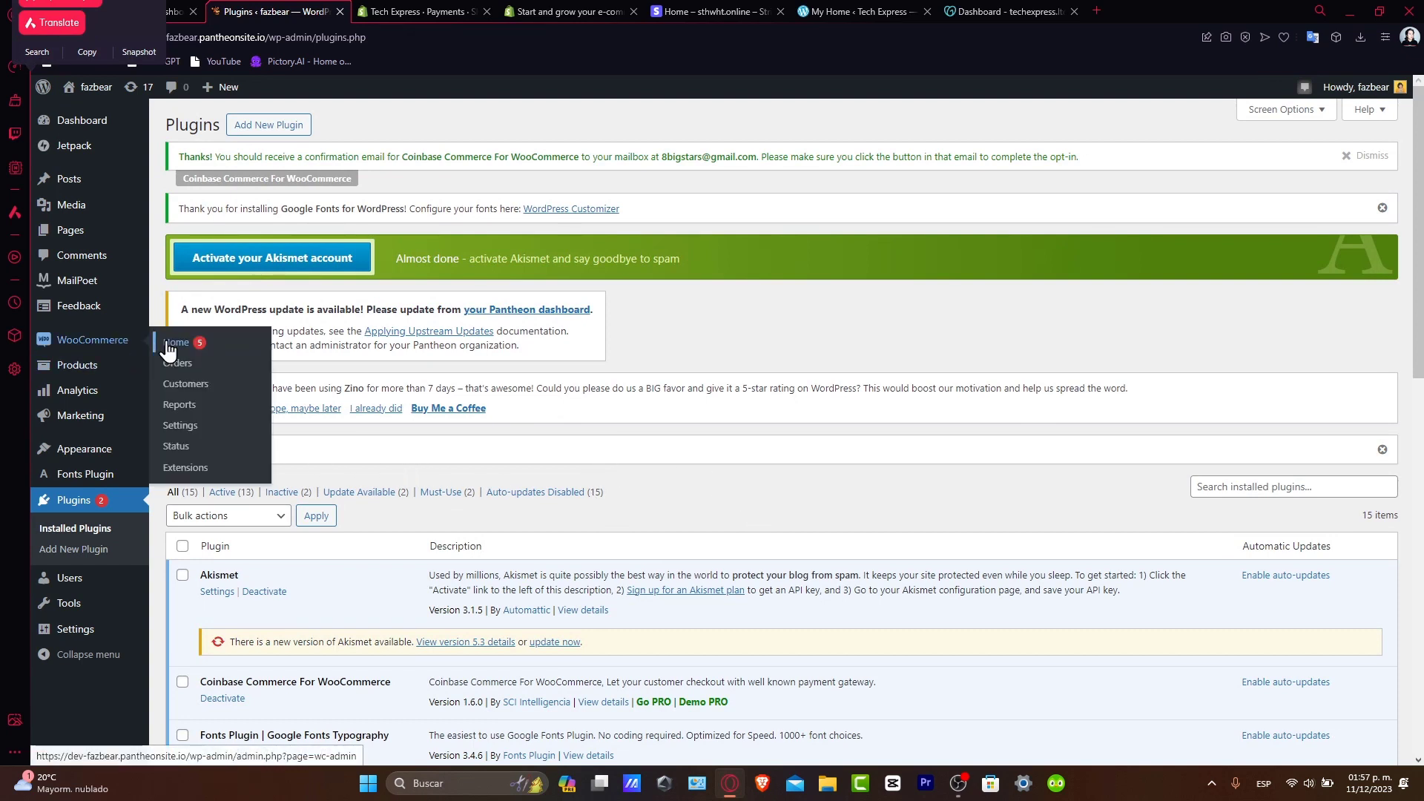
pyautogui.click(119, 345)
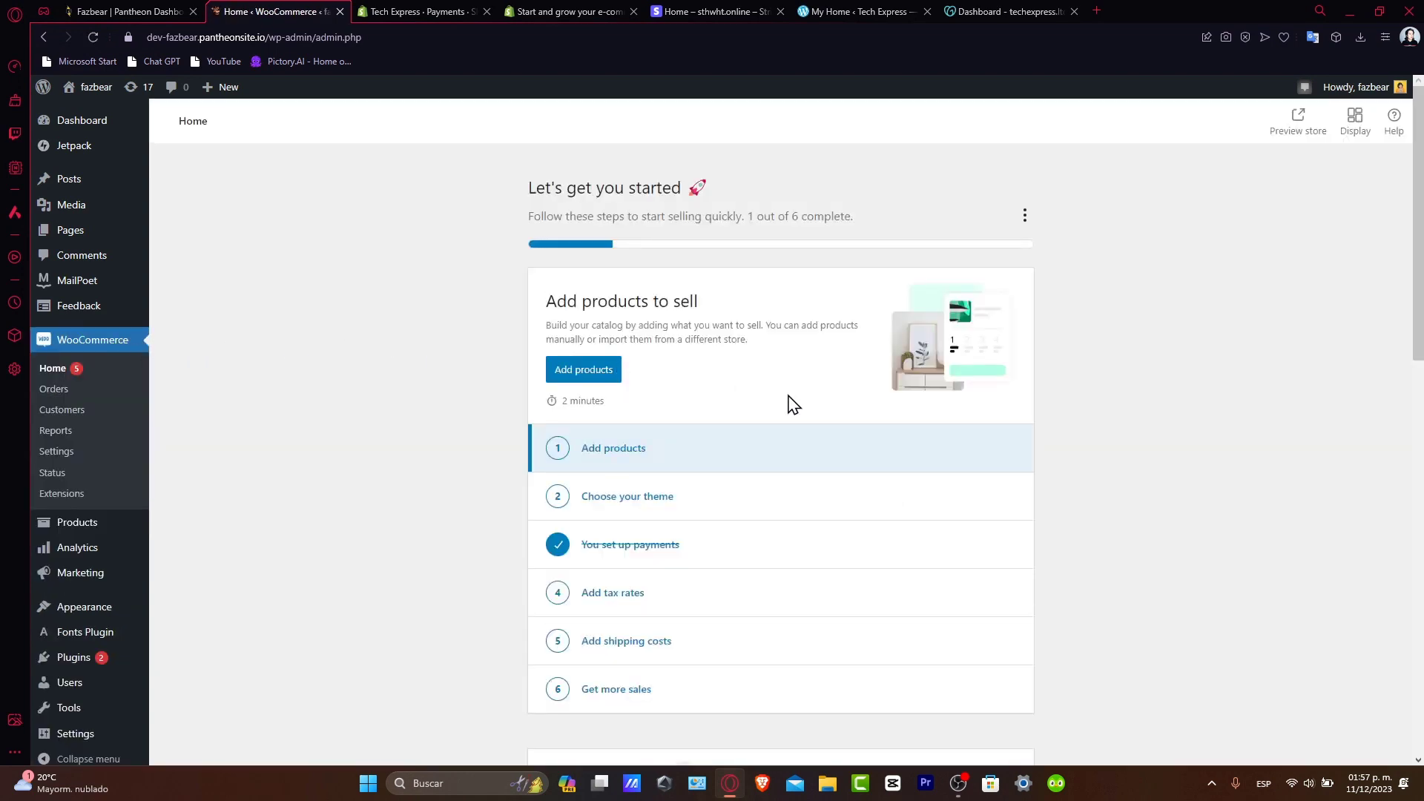
# Switch on the Coinbase Commerce Gateway toggle in the Payments methods list.
pyautogui.scroll(-3, 709, 404)
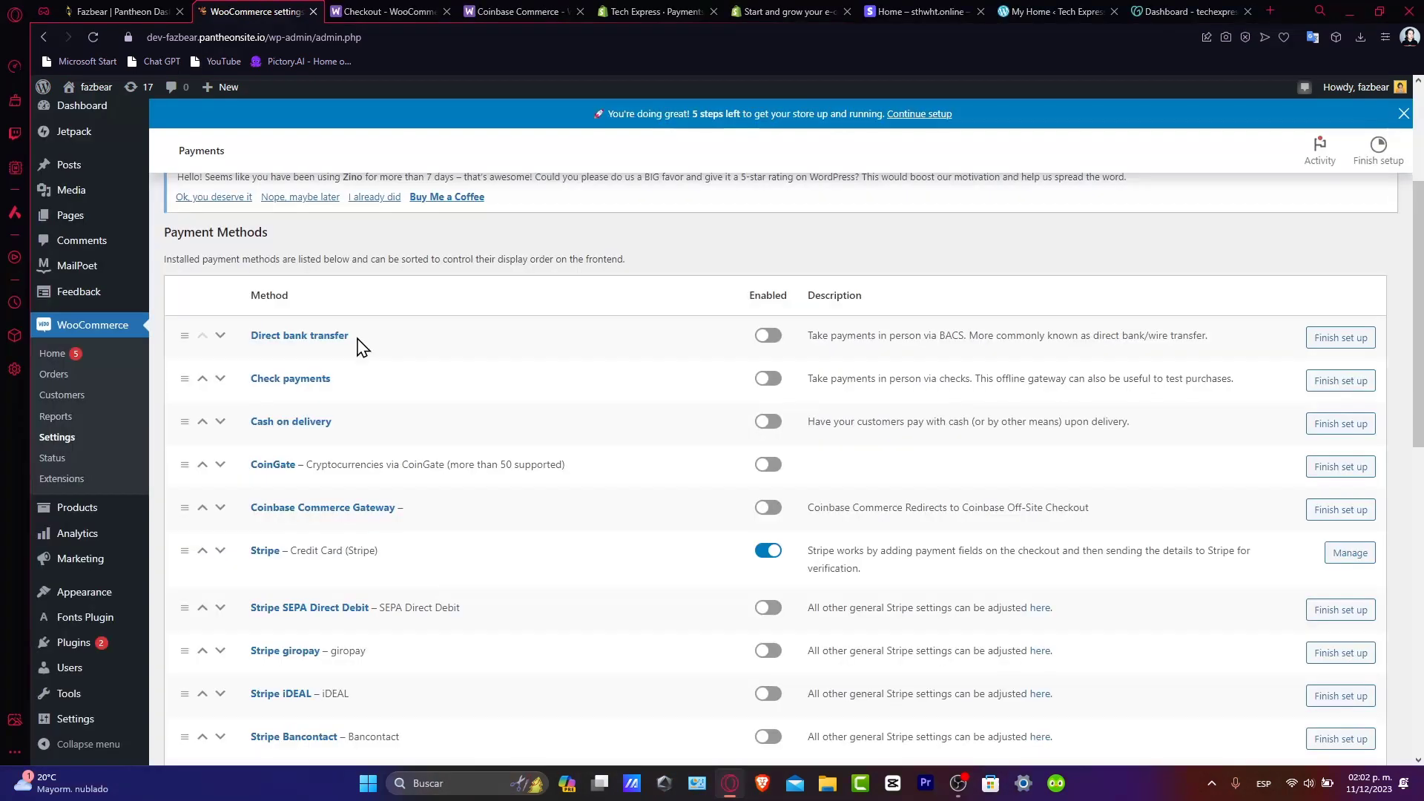
pyautogui.scroll(4, 360, 297)
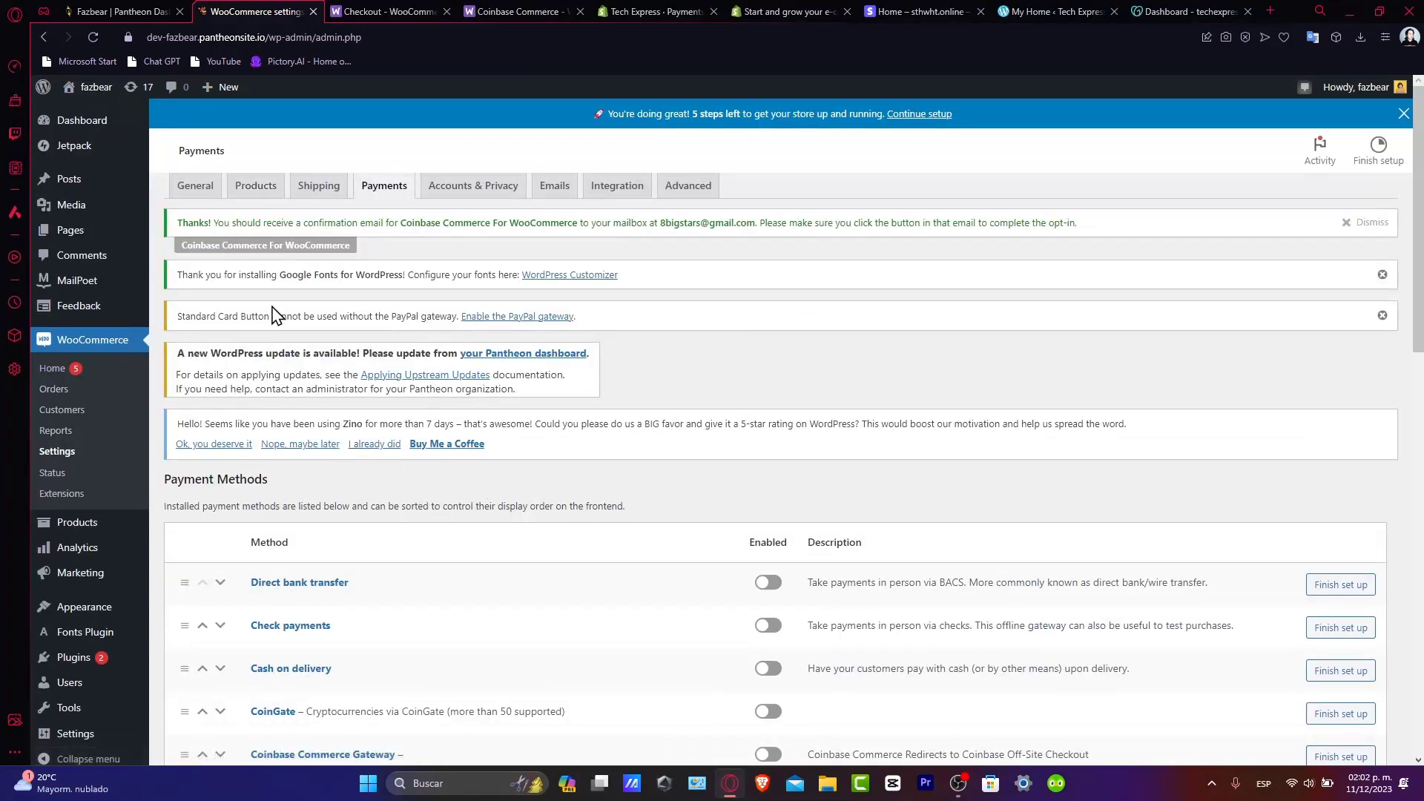
pyautogui.scroll(-3, 546, 359)
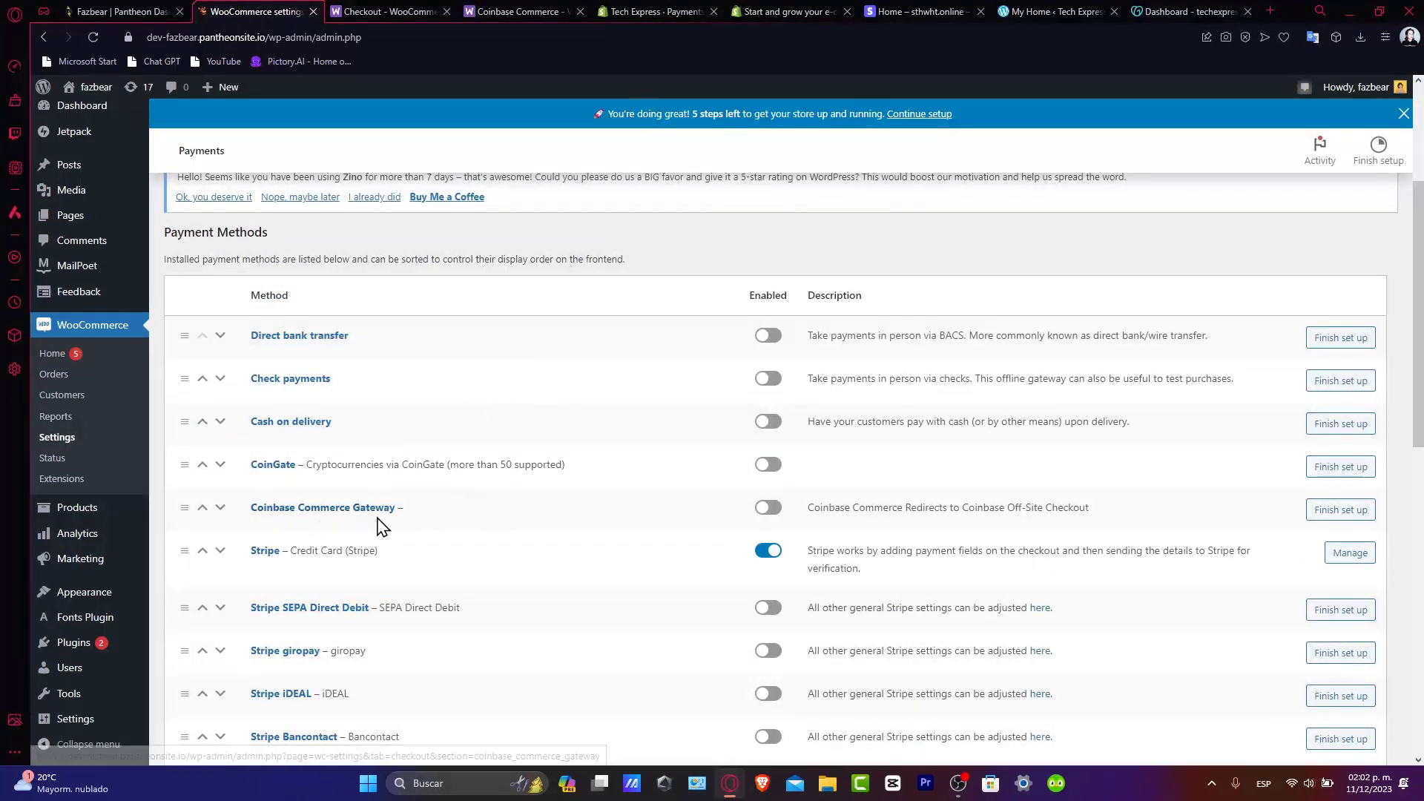
pyautogui.click(769, 508)
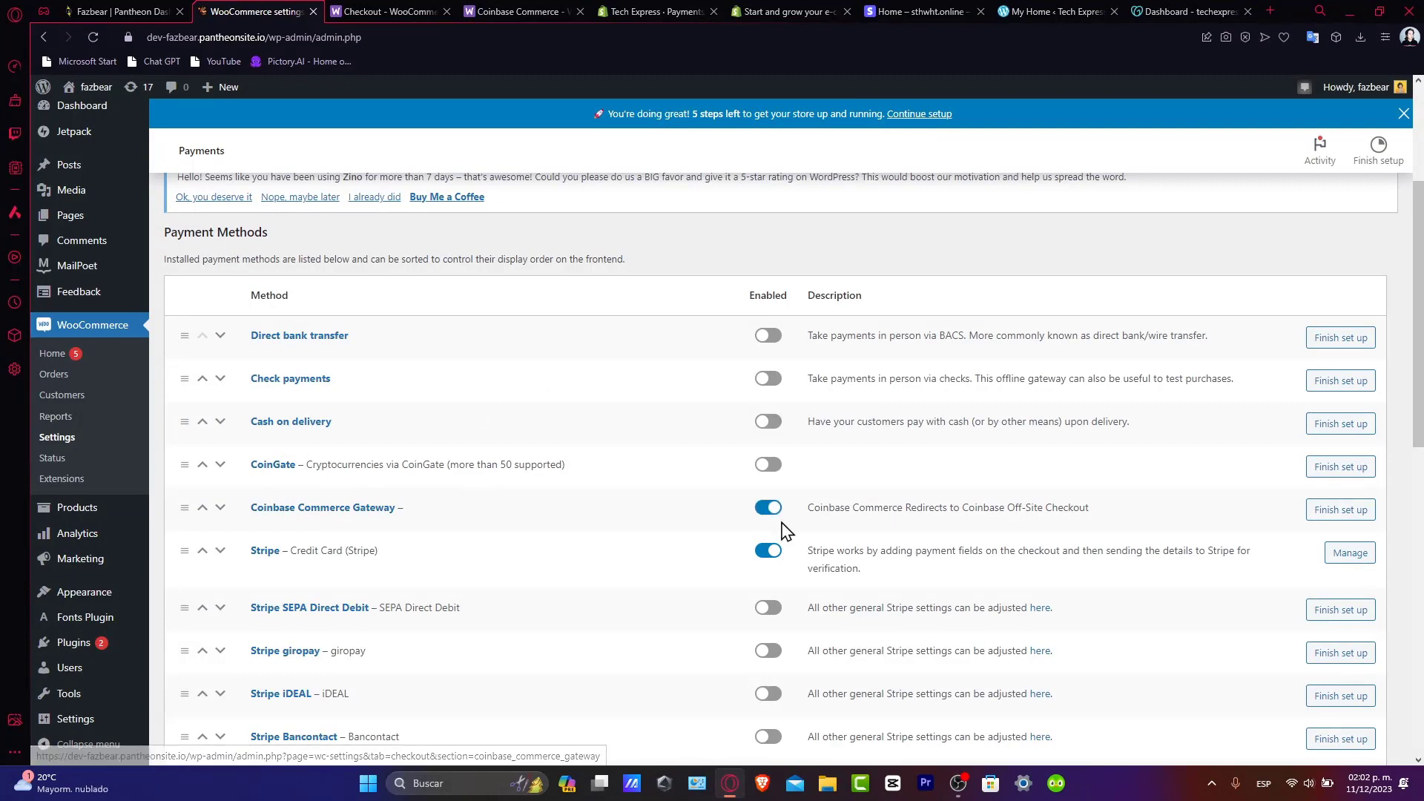
# Open Coinbase Commerce Gateway's setup, review its description and Instructions, and select the API Key field.
pyautogui.click(1355, 511)
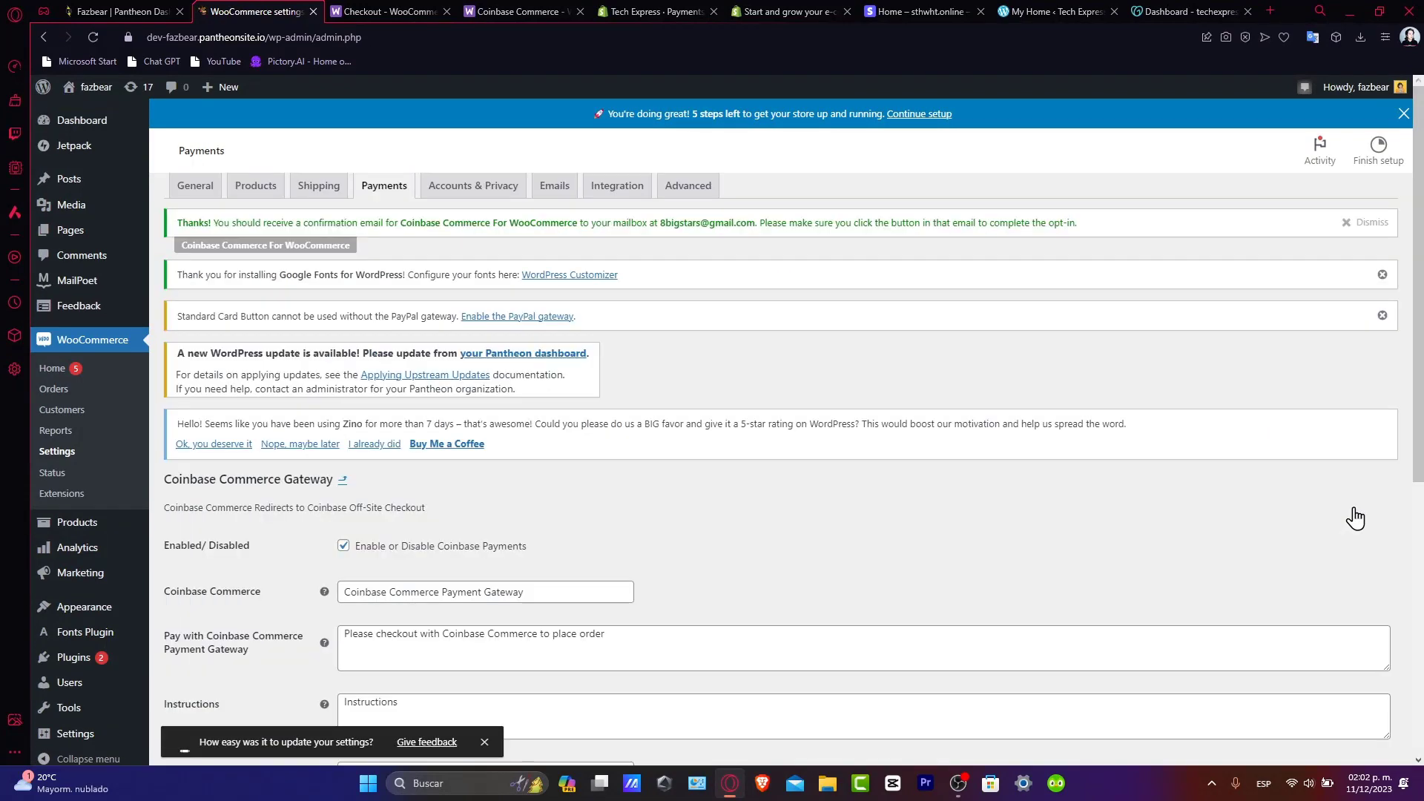
pyautogui.scroll(-3, 679, 335)
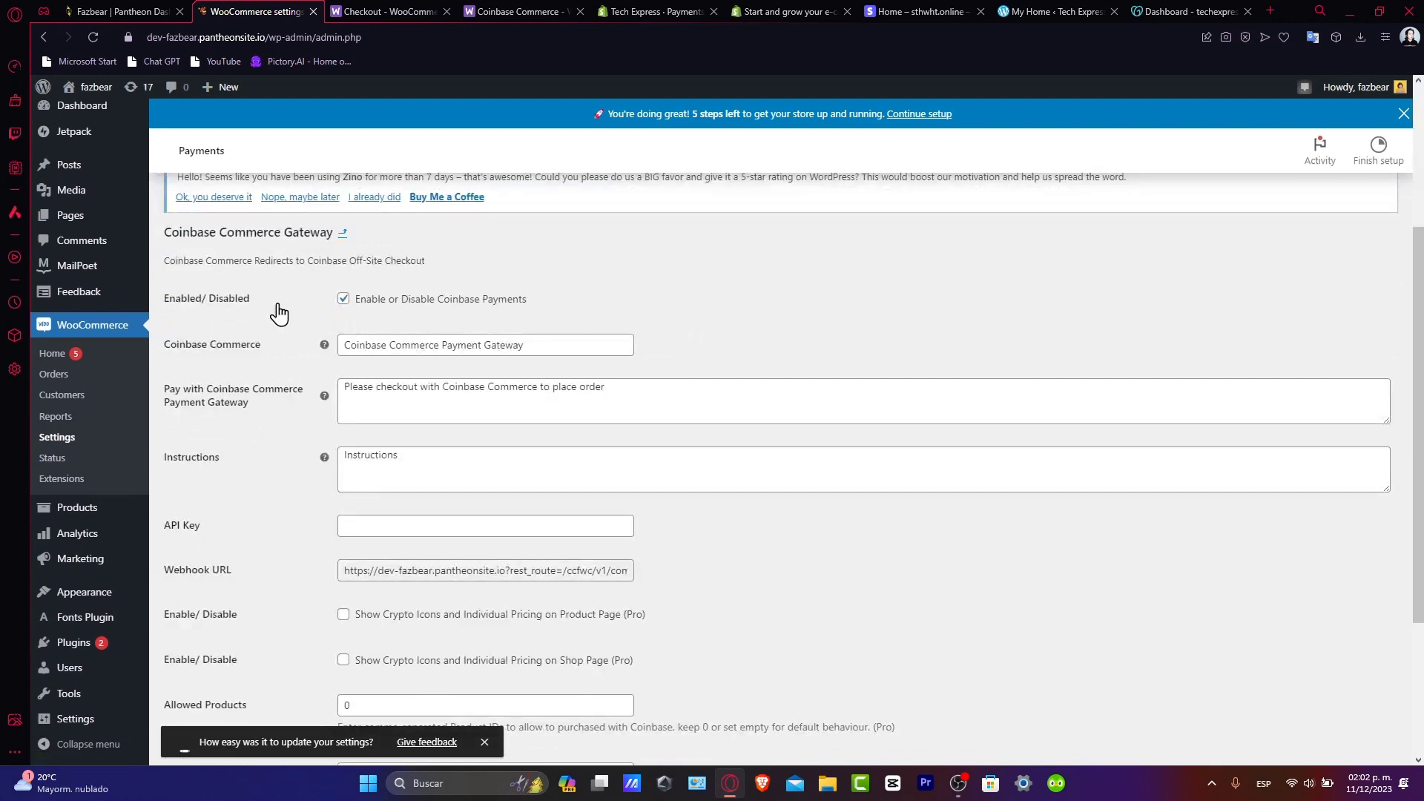
pyautogui.click(383, 389)
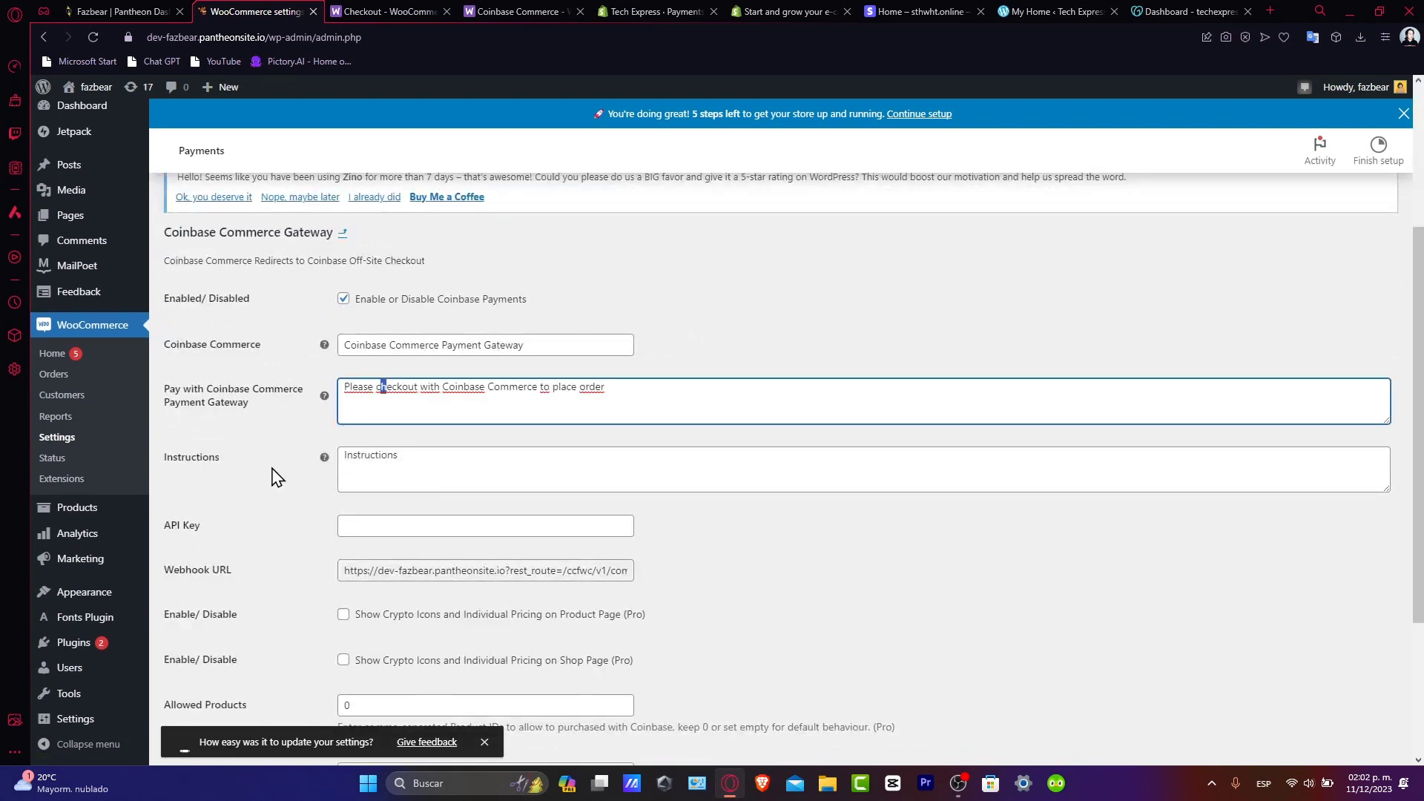
pyautogui.click(482, 468)
pyautogui.scroll(-3, 467, 534)
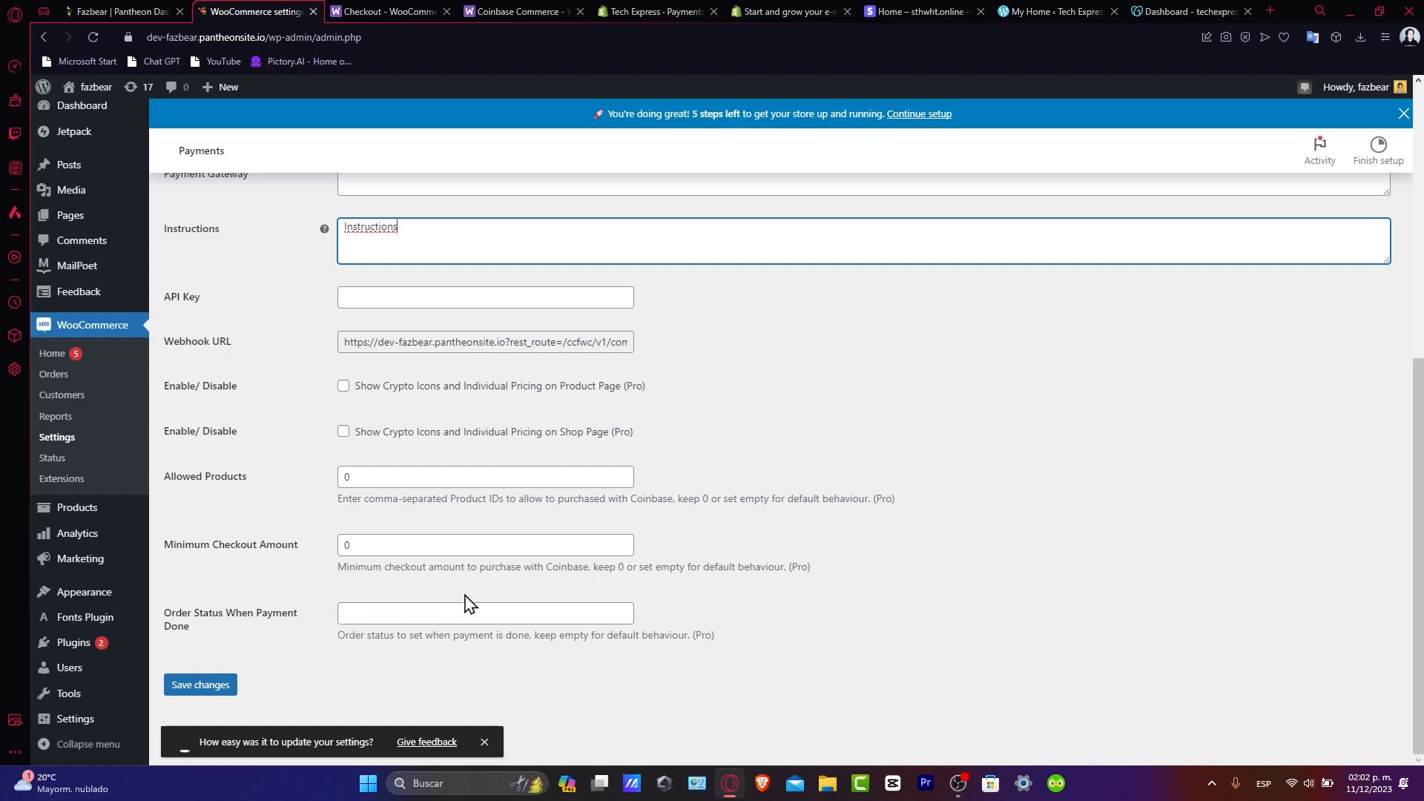
pyautogui.scroll(3, 475, 579)
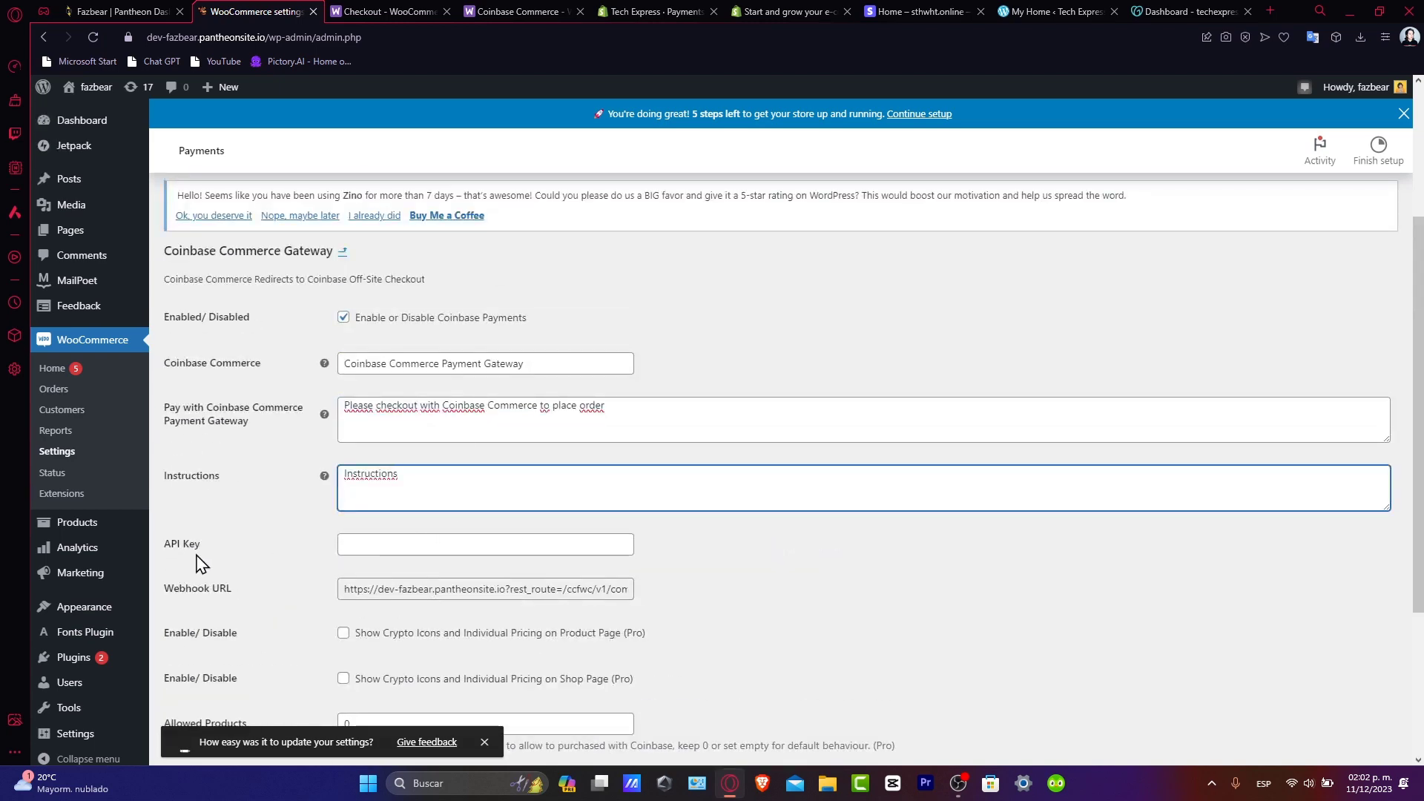
pyautogui.click(371, 548)
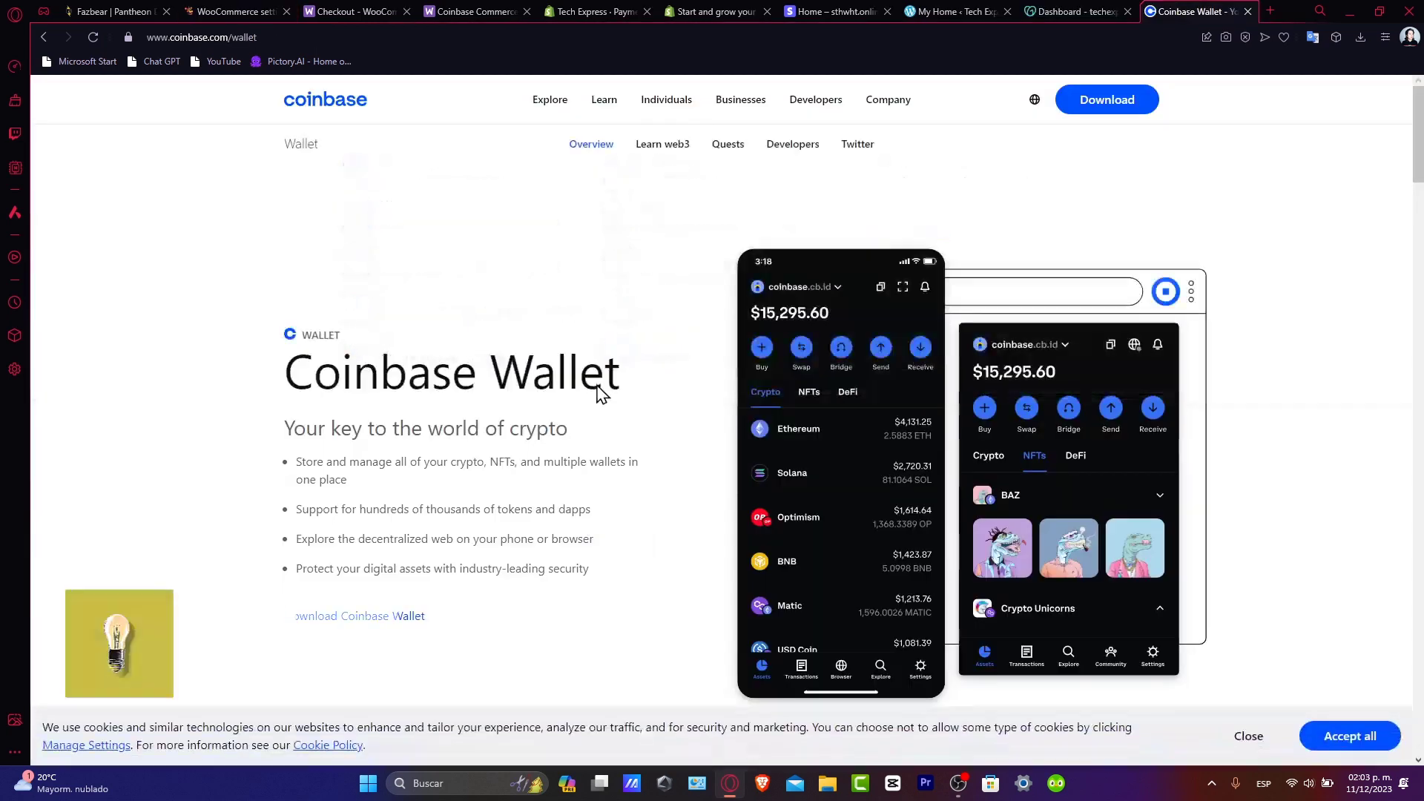
# On coinbase.com, reach Settings > API, verify with a passkey, and start a new API key.
pyautogui.click(1106, 101)
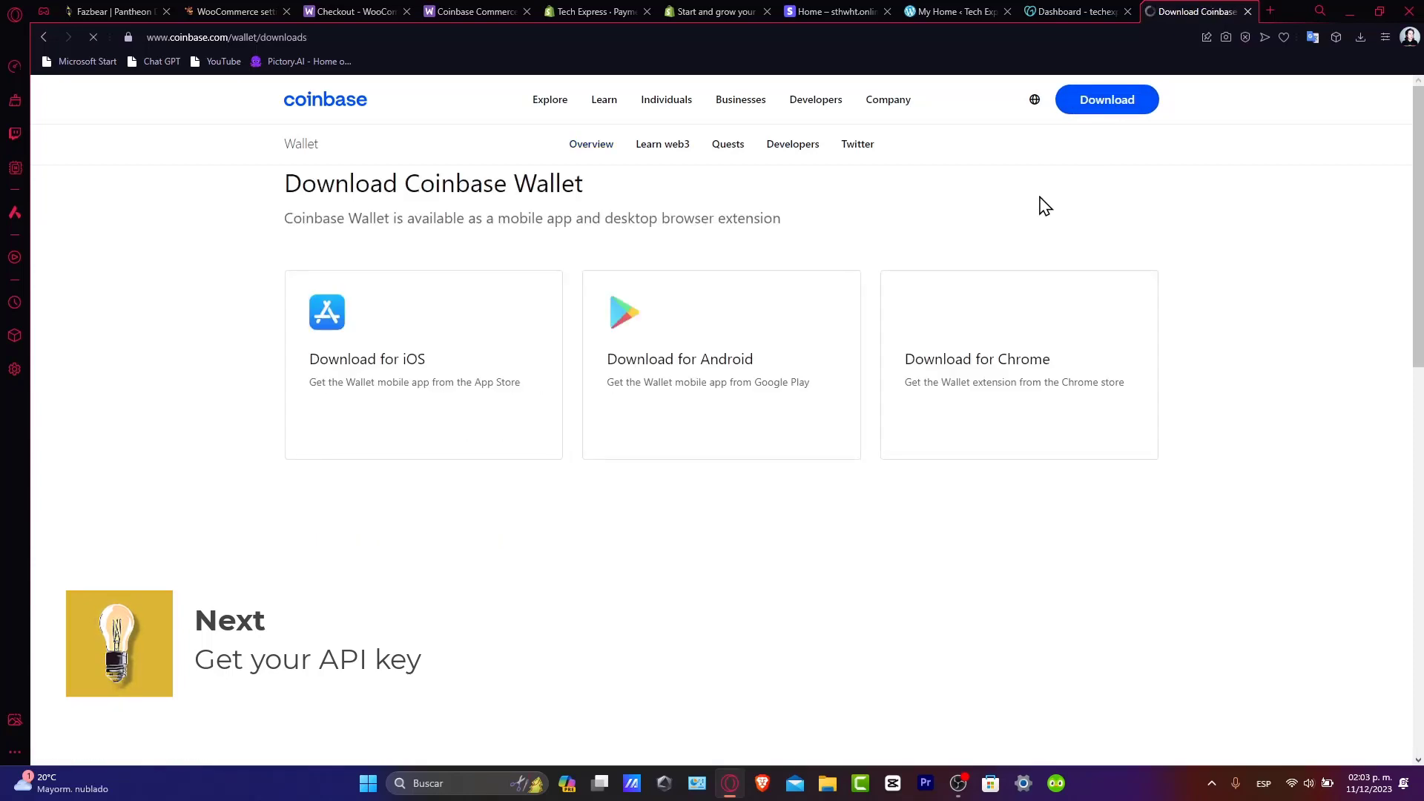
pyautogui.click(1000, 348)
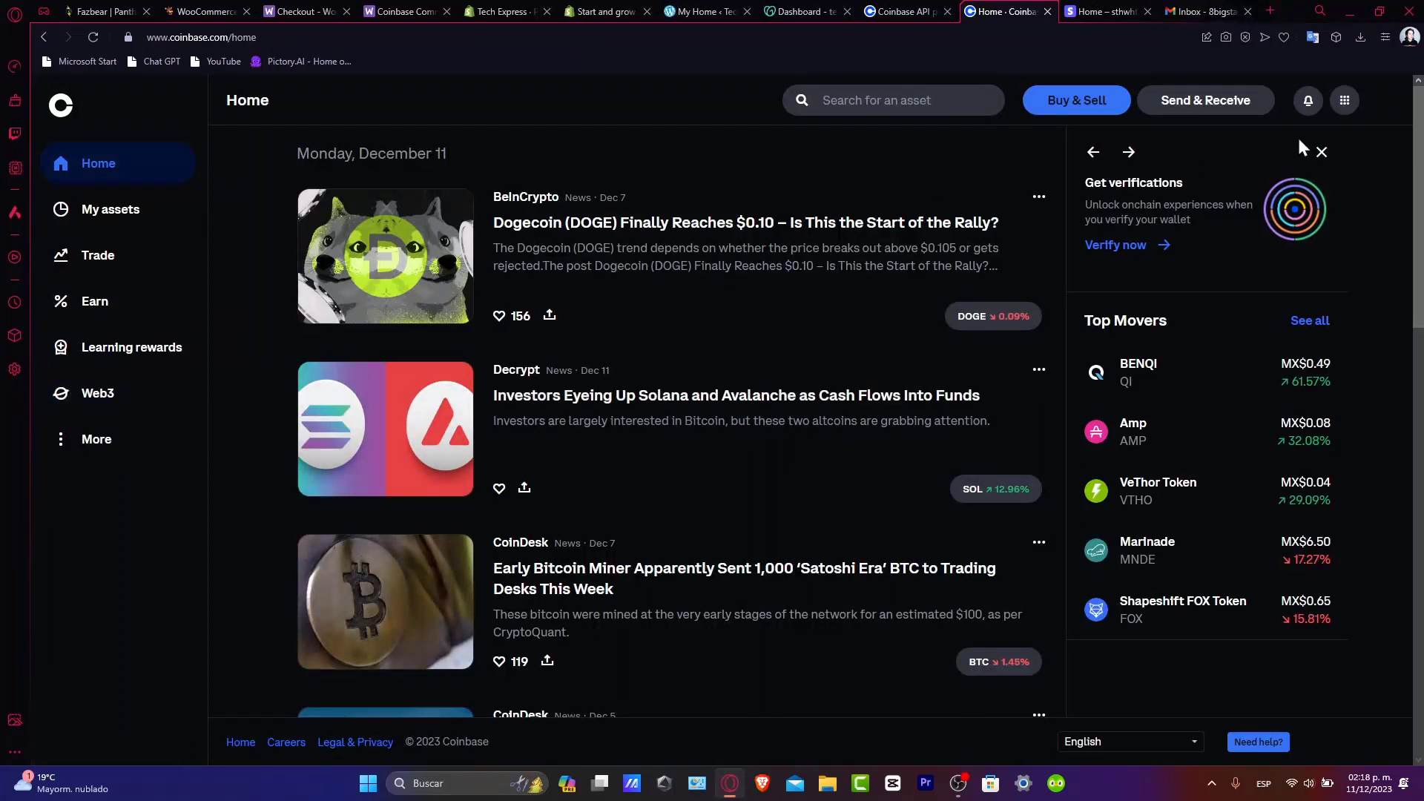
pyautogui.click(1382, 110)
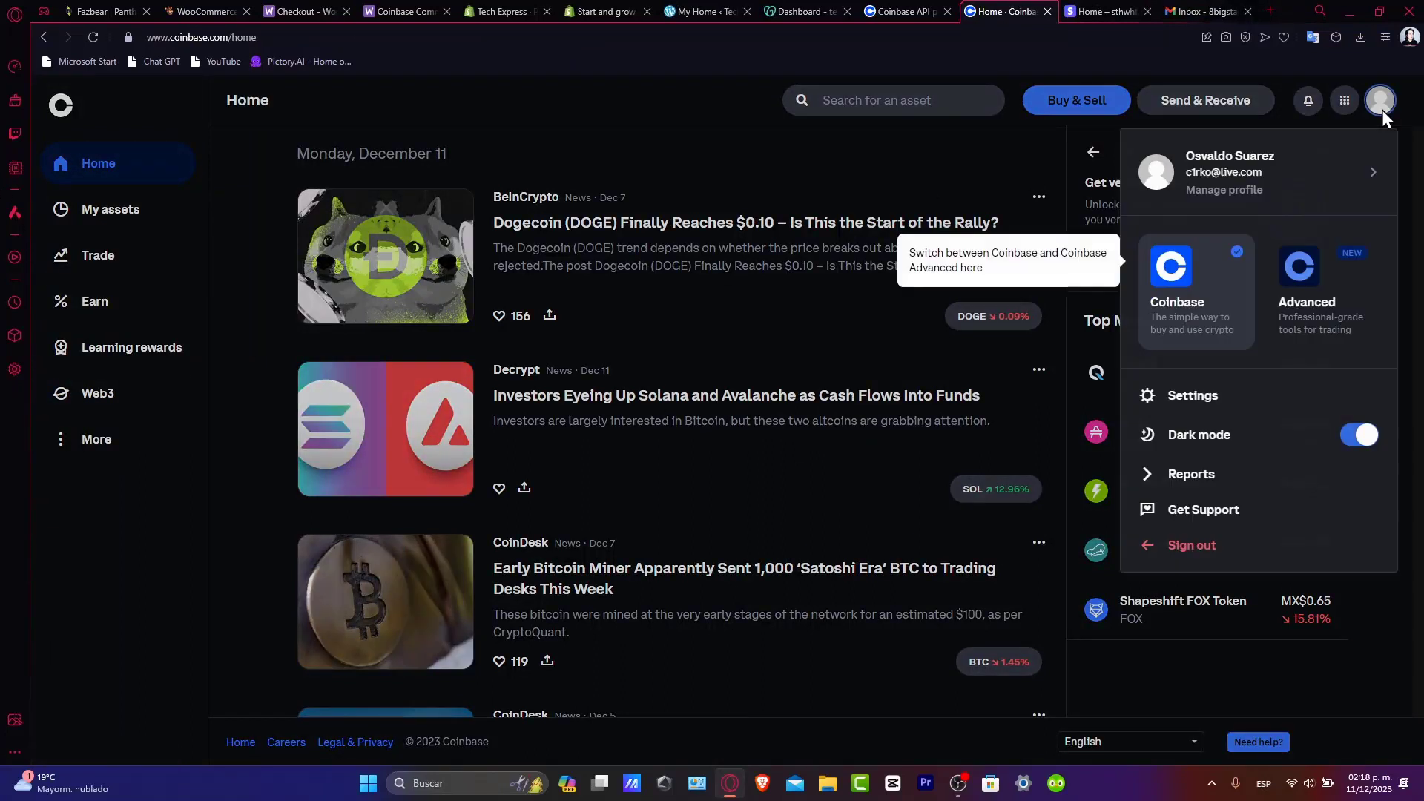
pyautogui.click(1215, 403)
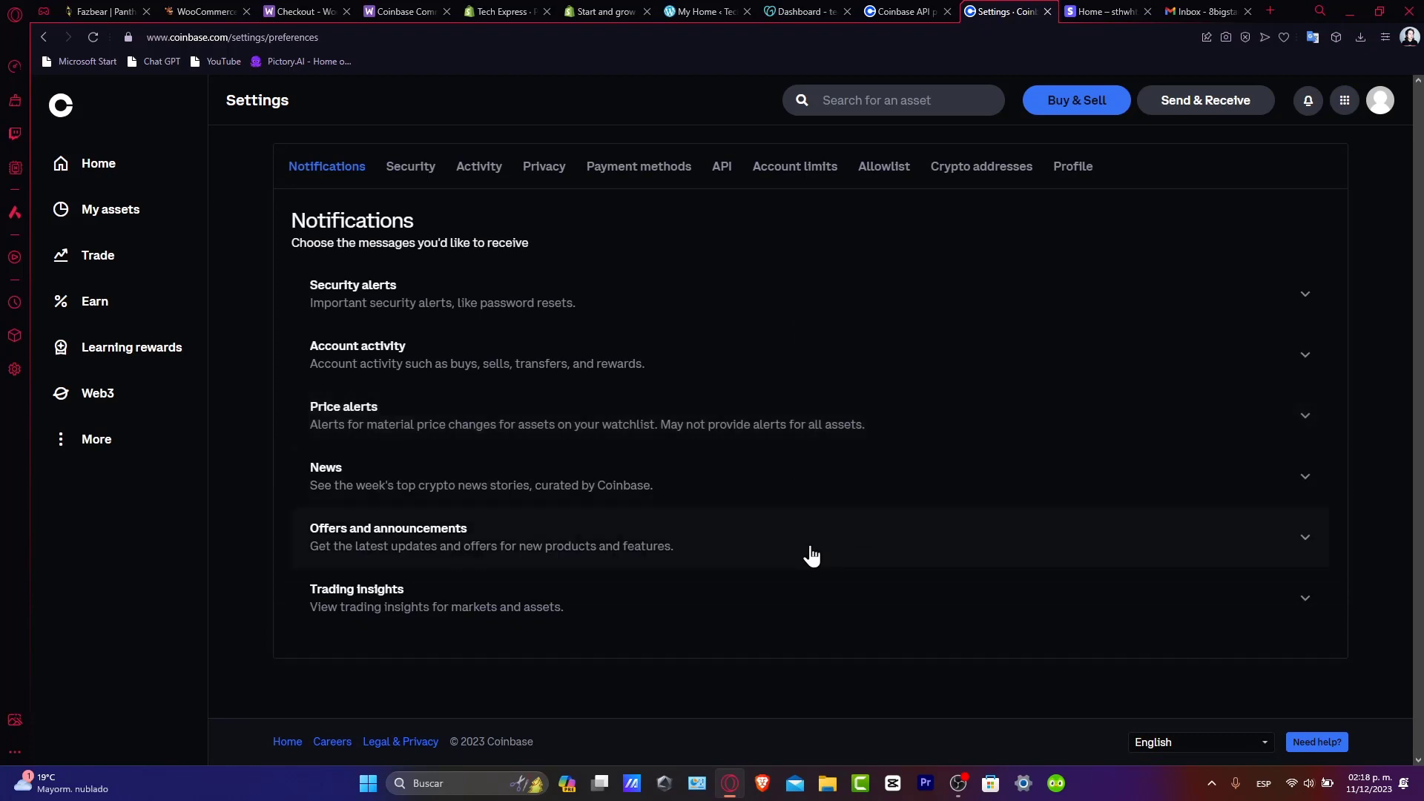
pyautogui.click(724, 166)
pyautogui.click(778, 632)
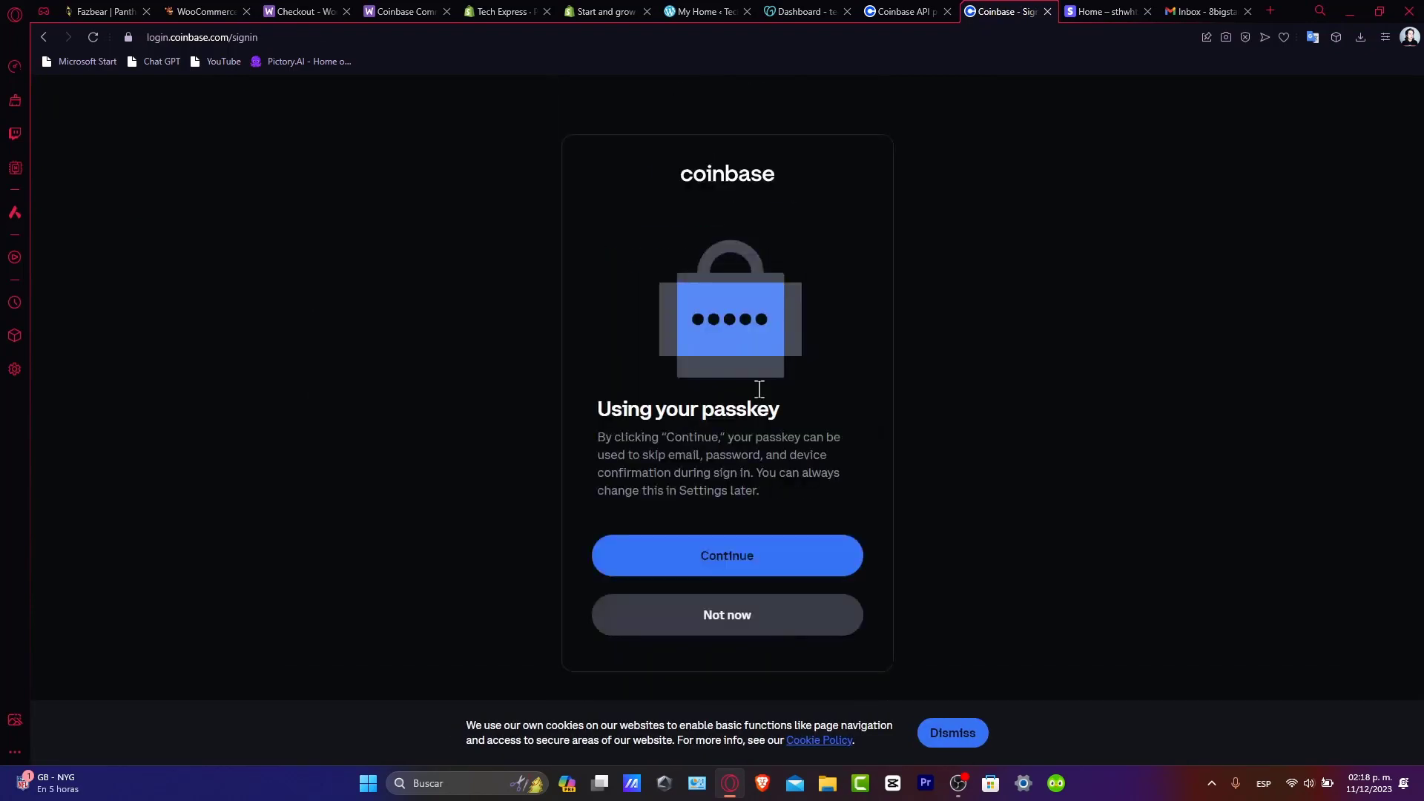
pyautogui.click(825, 551)
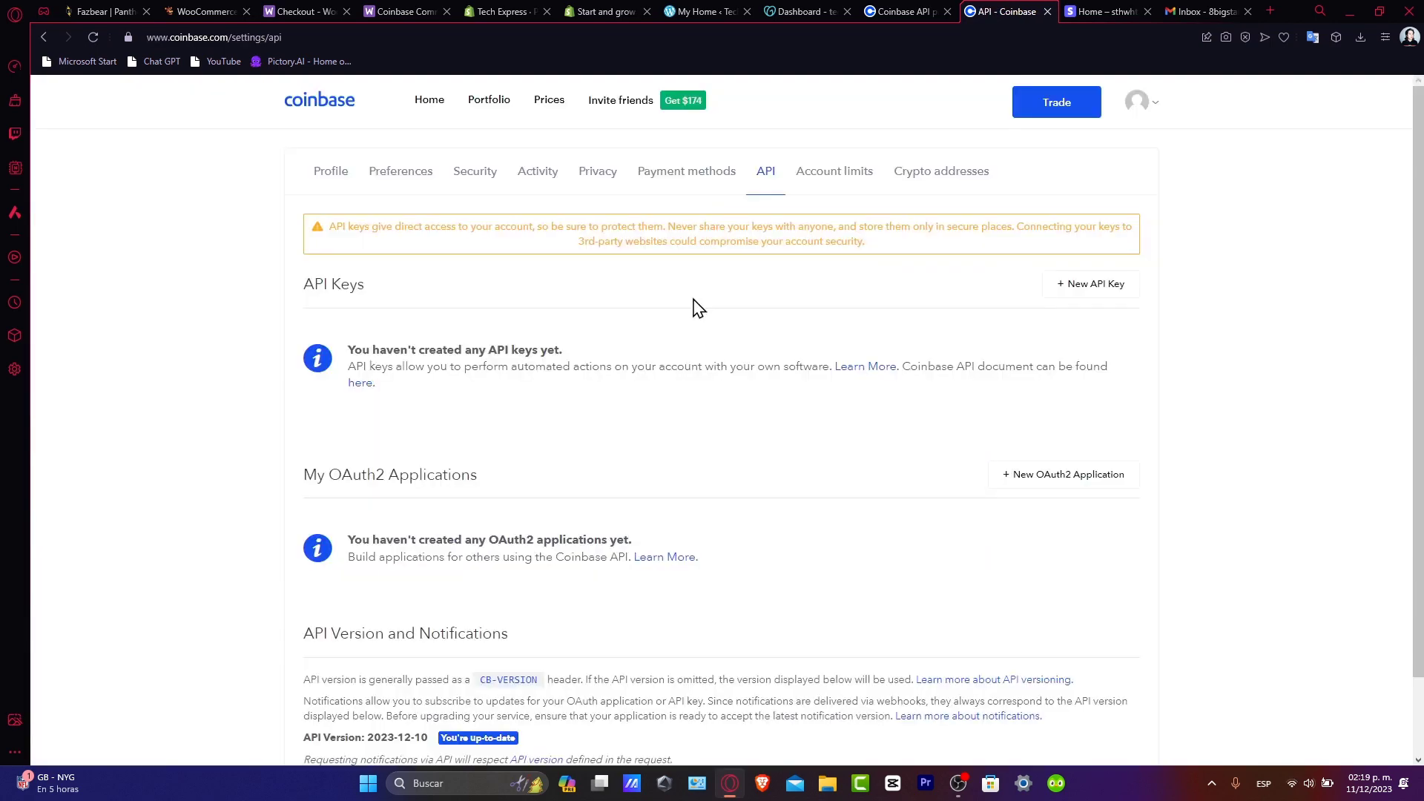
pyautogui.click(1133, 290)
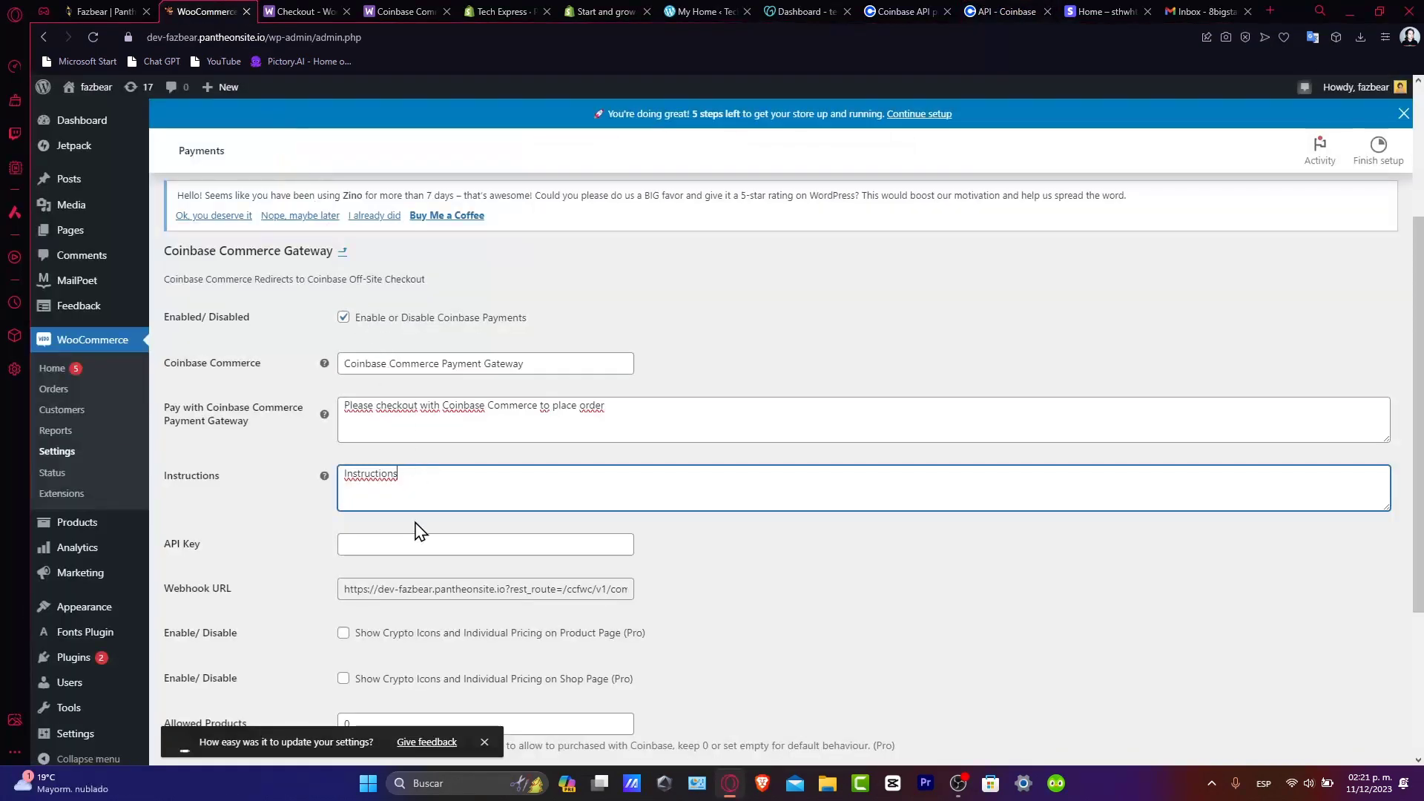
# Paste the Coinbase API key into the API Key field, save, and return to the Dashboard.
pyautogui.moveTo(204, 546); pyautogui.dragTo(160, 546)
pyautogui.click(442, 553)
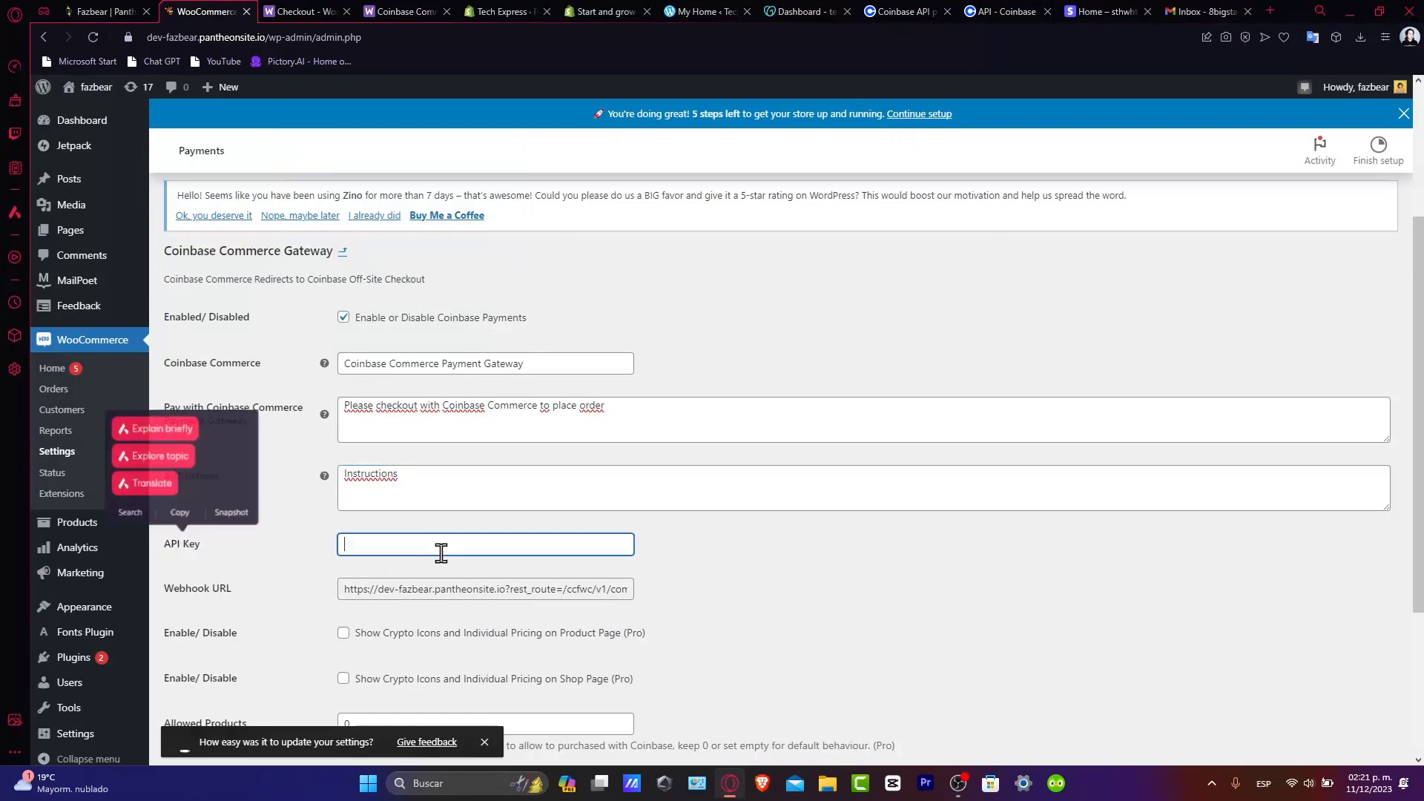
pyautogui.hotkey('ctrl', 'v')
pyautogui.scroll(-3, 356, 616)
pyautogui.click(214, 688)
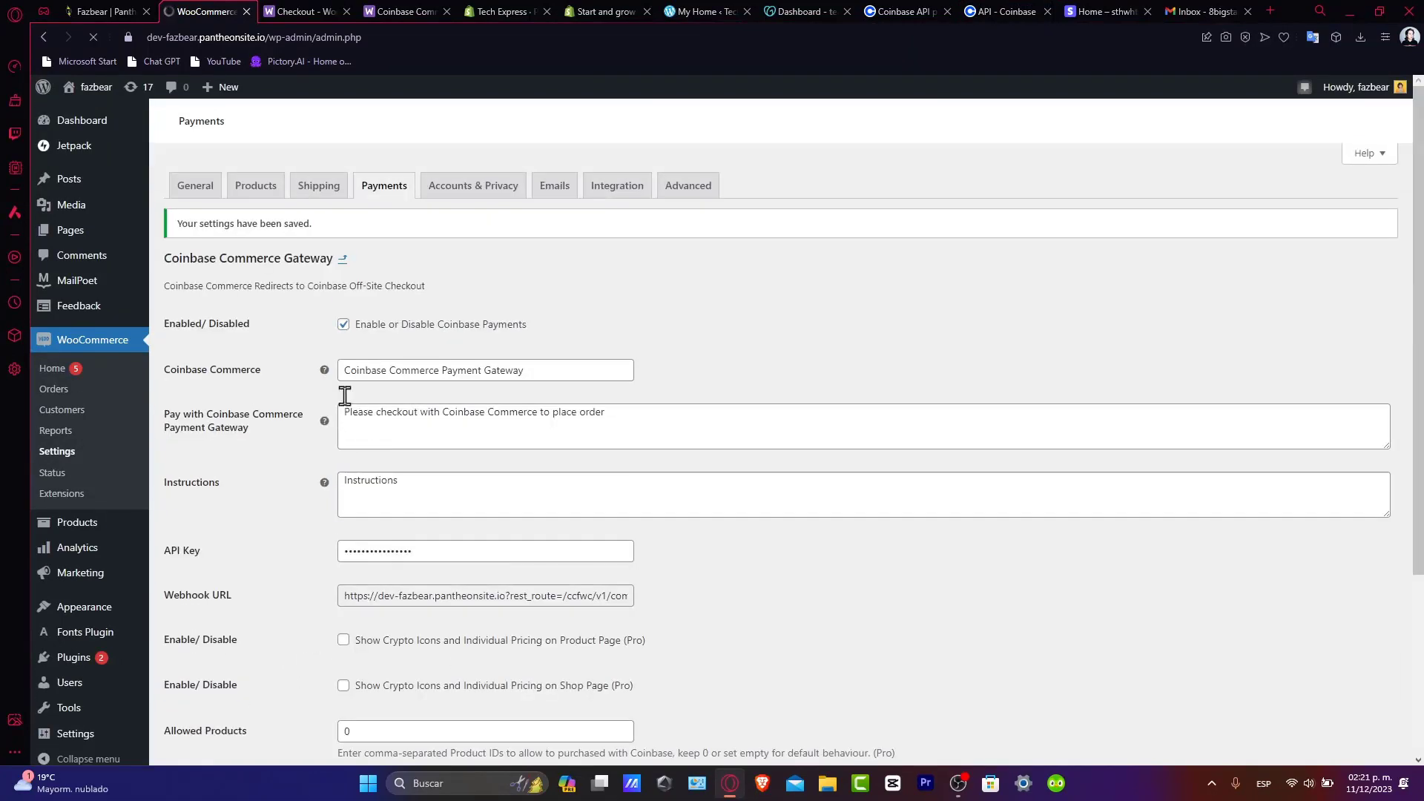
pyautogui.click(103, 122)
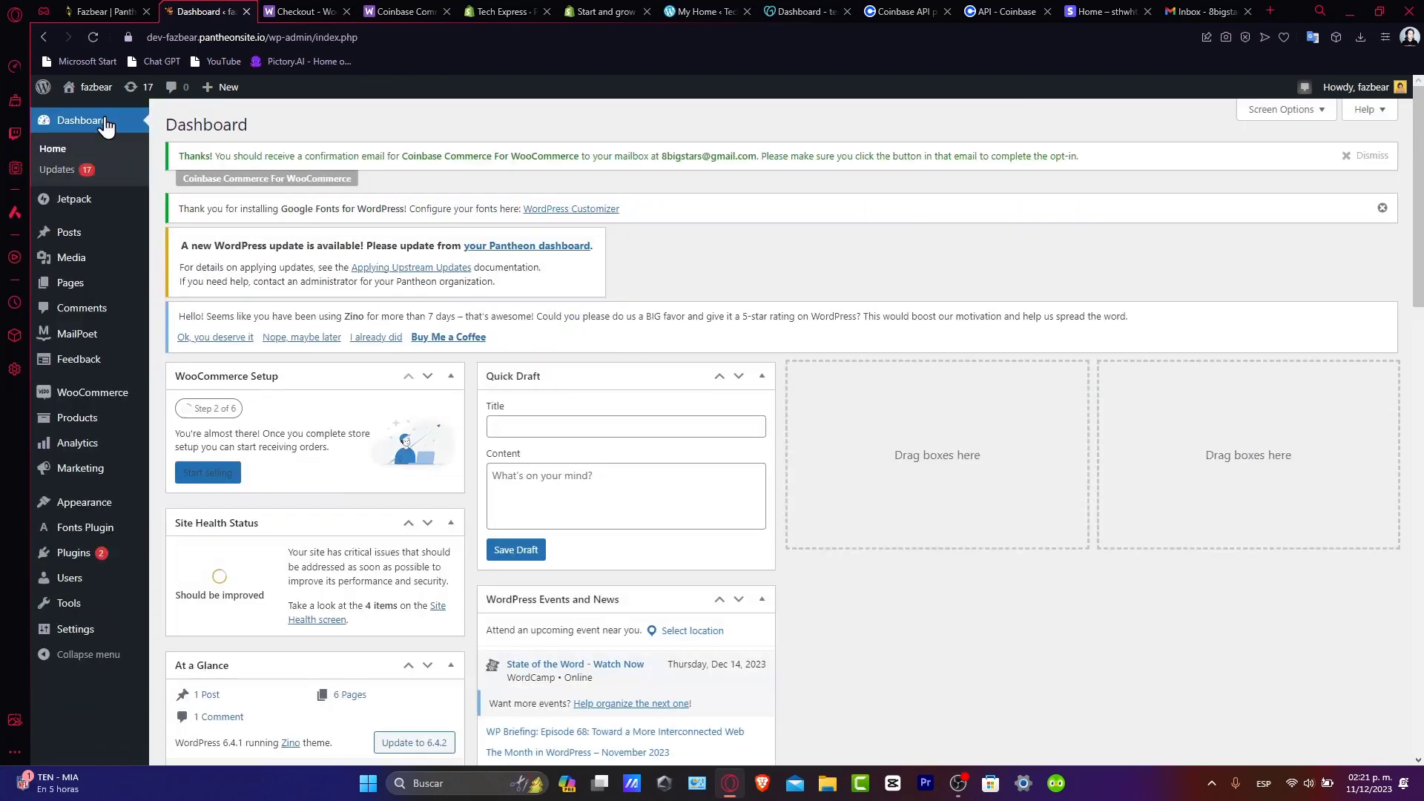